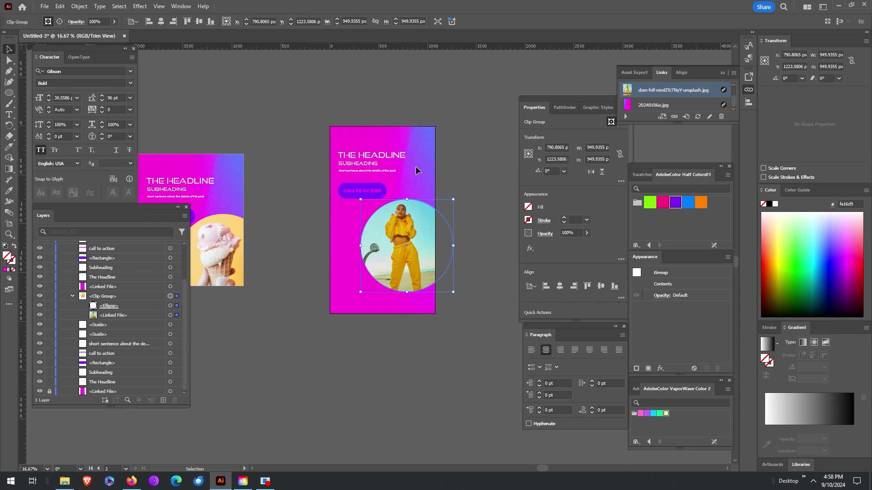
Step: Deselect, reposition the magenta gradient background, and round the call-to-action rectangle into a pill
left_click(379, 97)
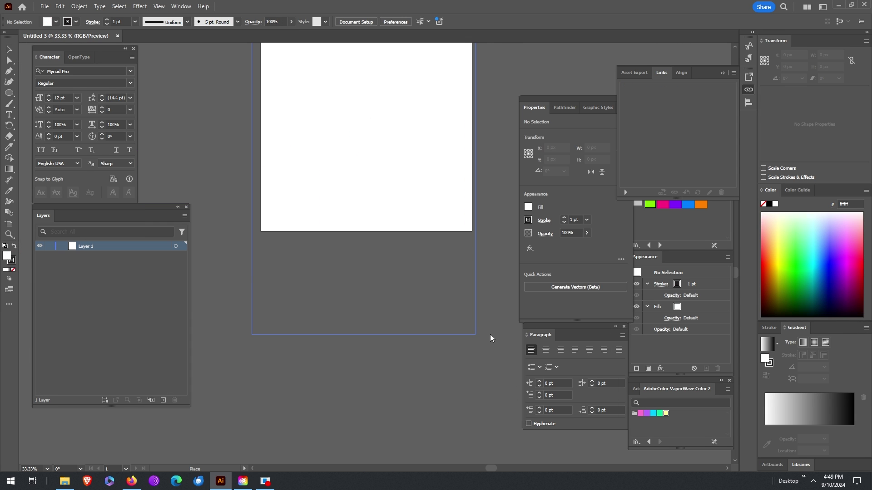
left_click_drag(489, 334, 481, 333)
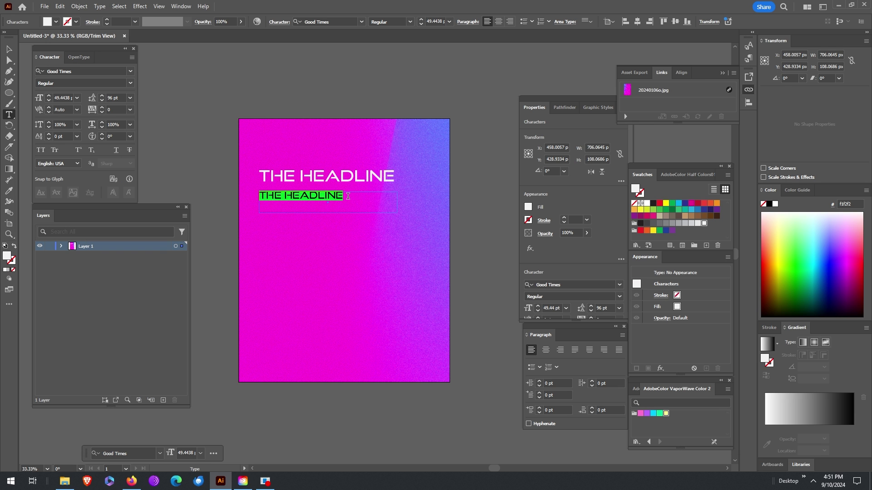
type("SUB")
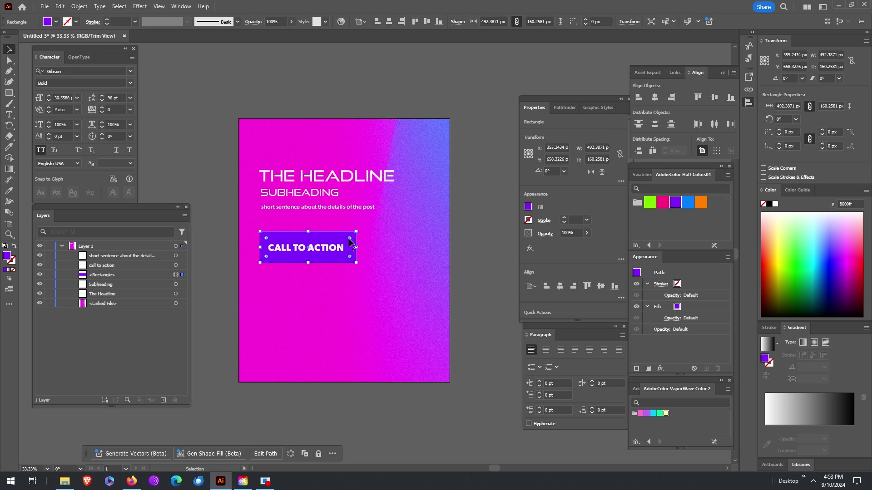
left_click_drag(349, 238, 325, 251)
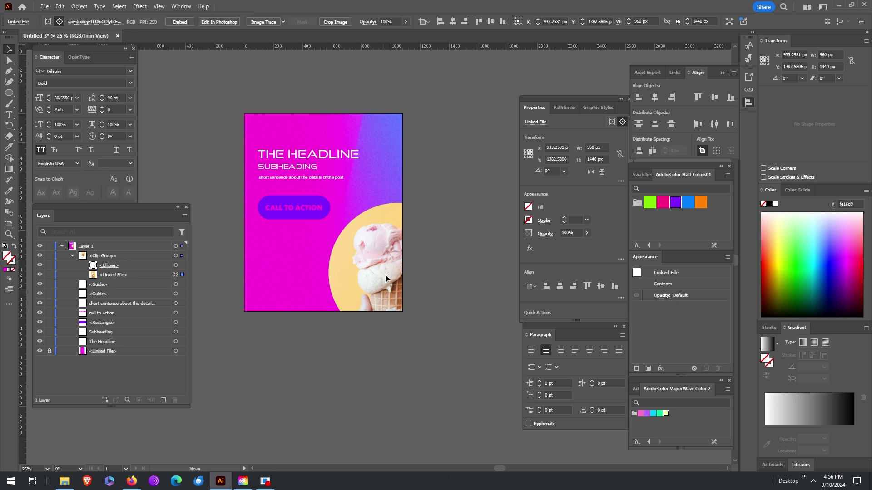
Step: Zoom out and duplicate the artboard, placing the copy to the right of the original
key("shift+o")
key("ctrl+minus")
left_click_drag(275, 246, 418, 243)
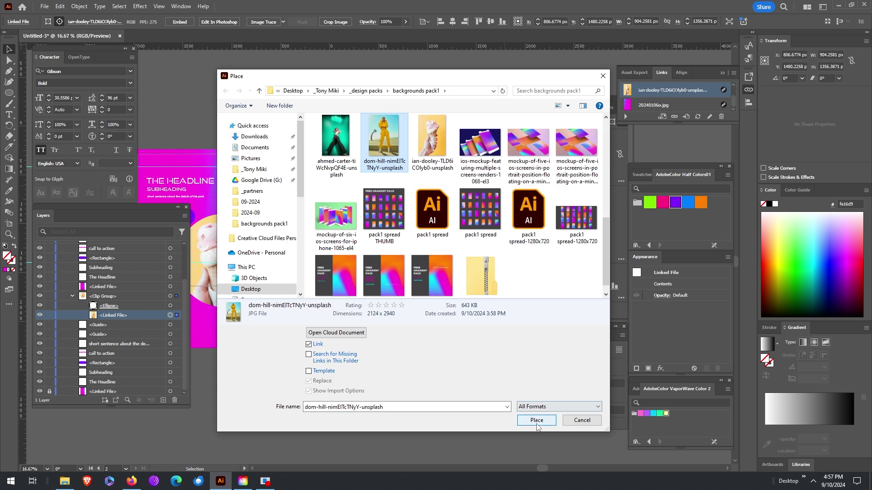
left_click(531, 418)
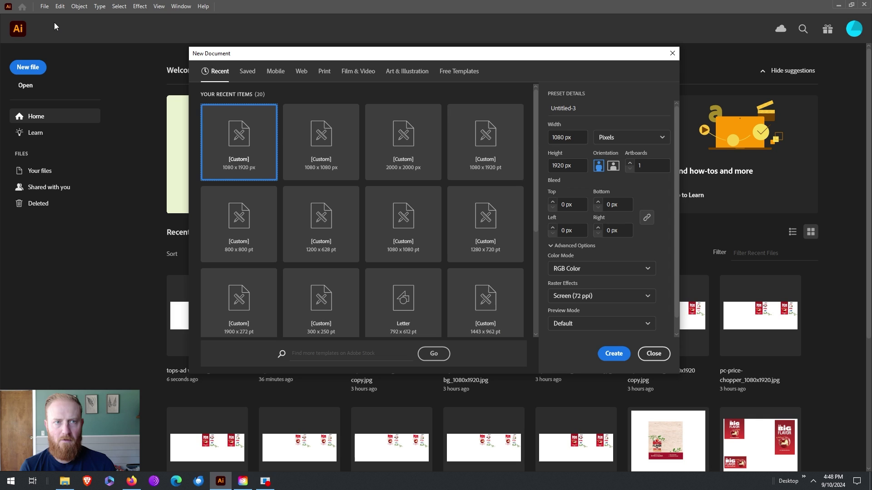
Step: Change the height to 1350 px and create the 1080 × 1350 px document
left_click(564, 165)
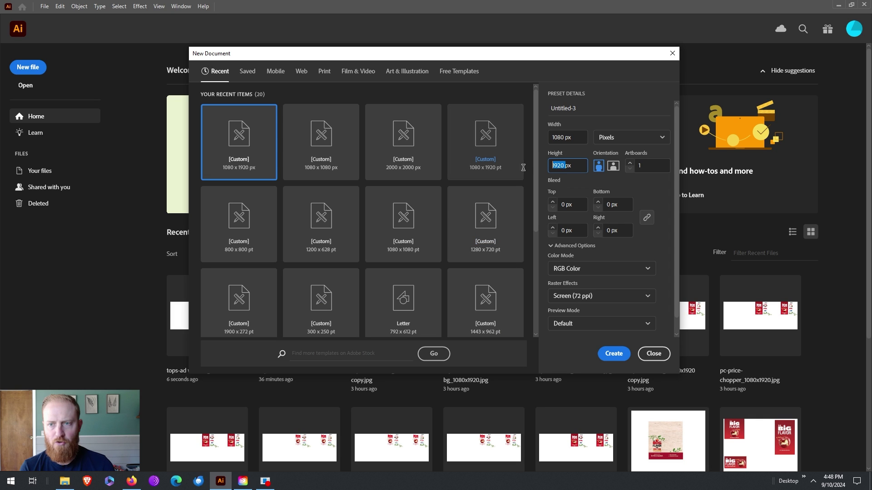
type("1350")
key("Tab")
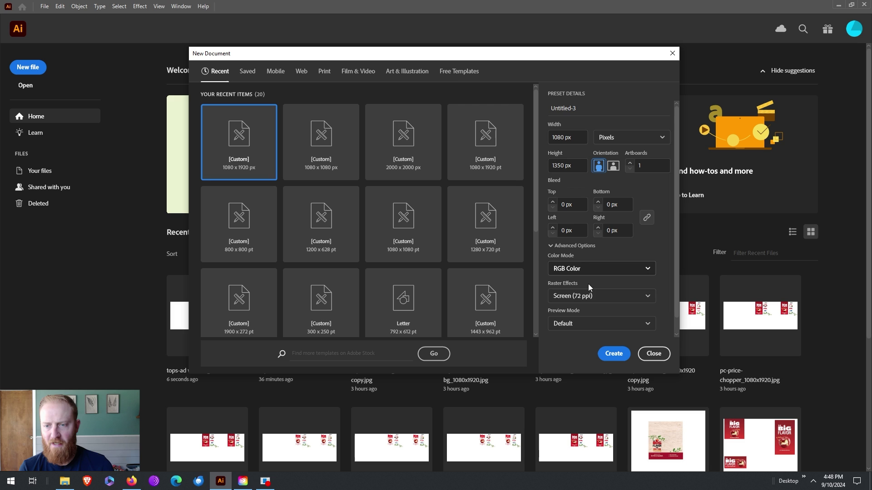
left_click(613, 355)
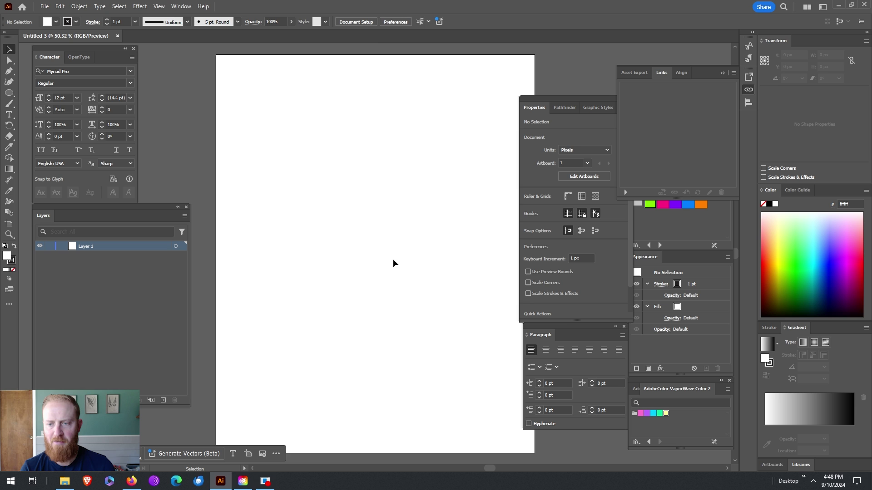
scroll(355, 239, "down", 1)
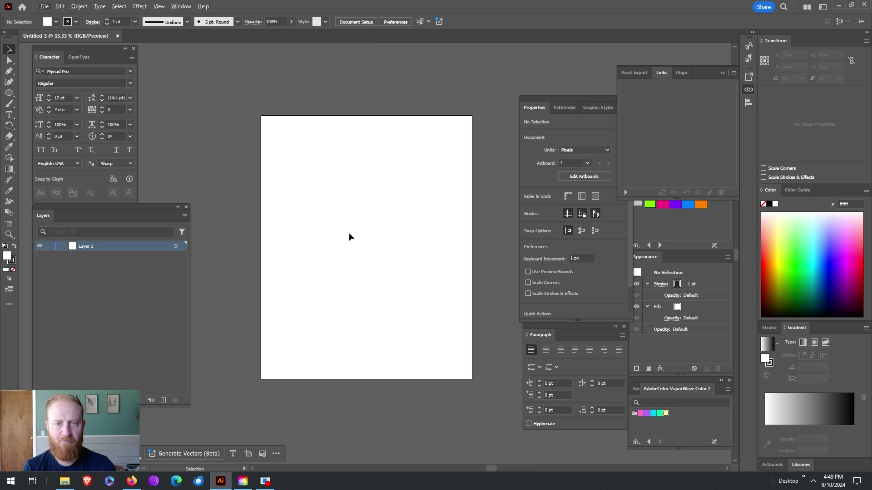
Step: Place the image 20240106o from the backgrounds pack1 folder
left_click(44, 6)
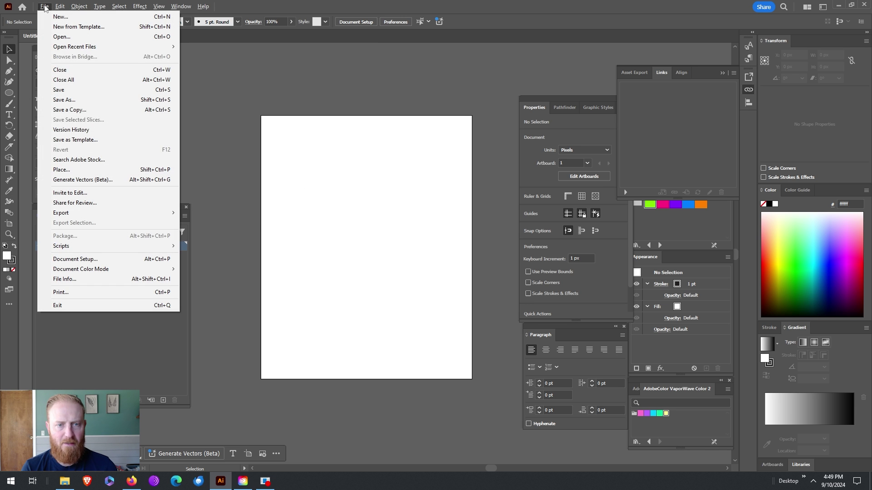
left_click(68, 170)
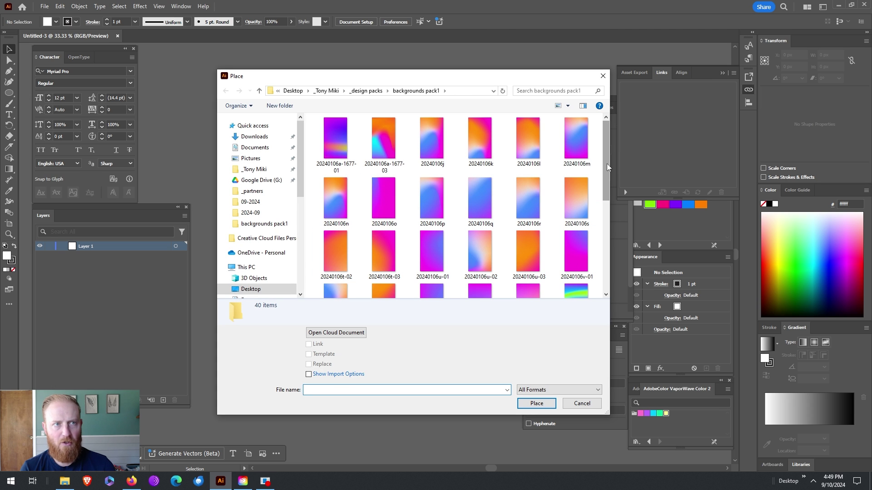
left_click_drag(607, 163, 603, 168)
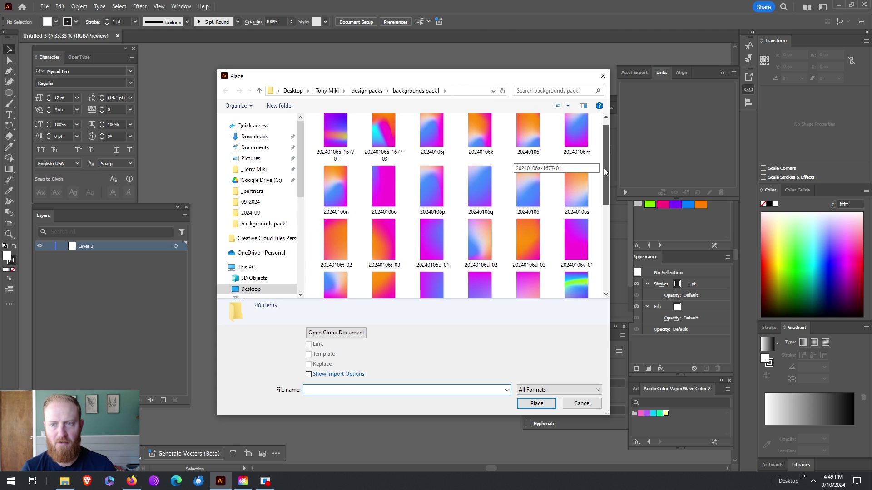
left_click(431, 187)
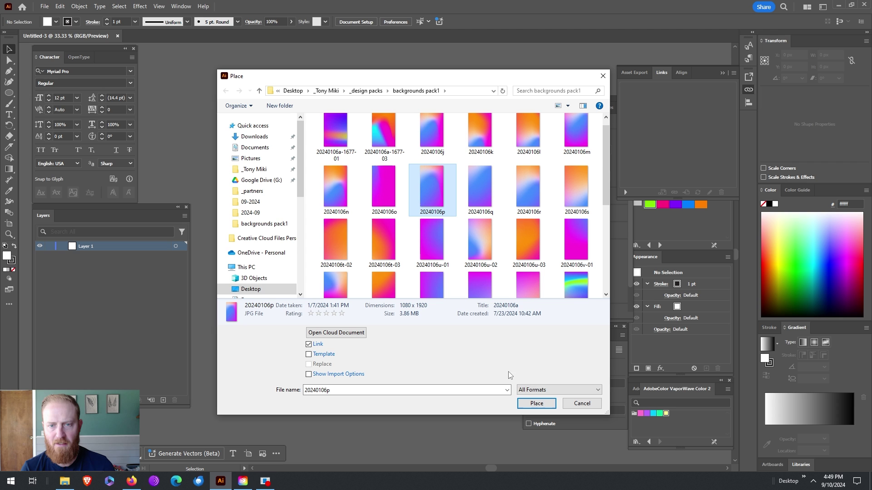
left_click(393, 195)
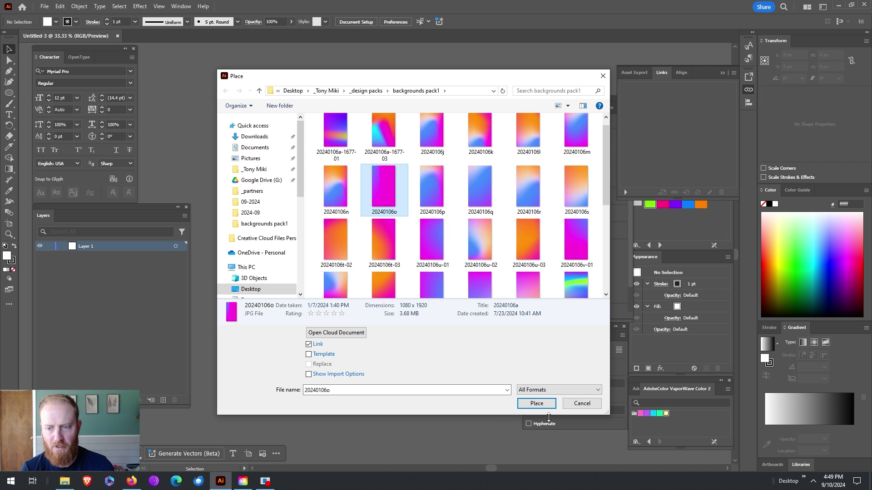
left_click(537, 403)
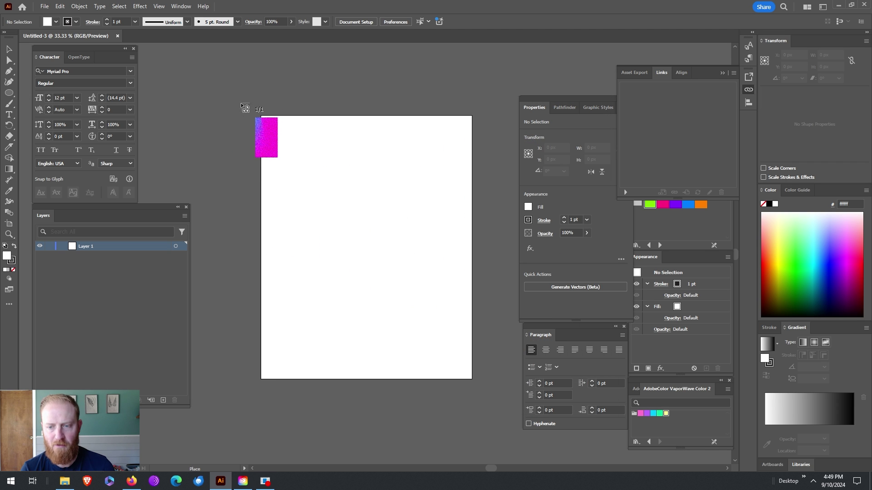
Step: Drag the placed gradient image out across the whole artboard
left_click_drag(252, 85, 489, 335)
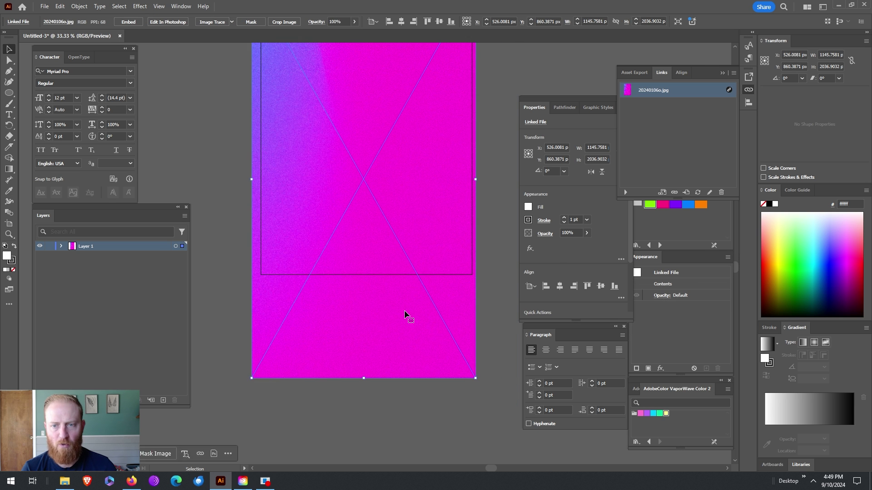
scroll(405, 310, "up", 1)
scroll(404, 310, "down", 2)
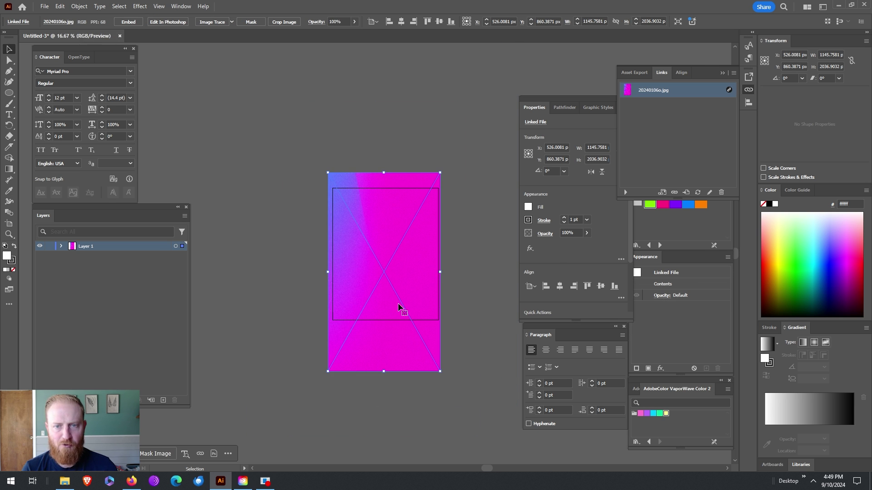
Step: Reflect the image across the vertical axis, nudge it down, and deselect it
left_click(78, 6)
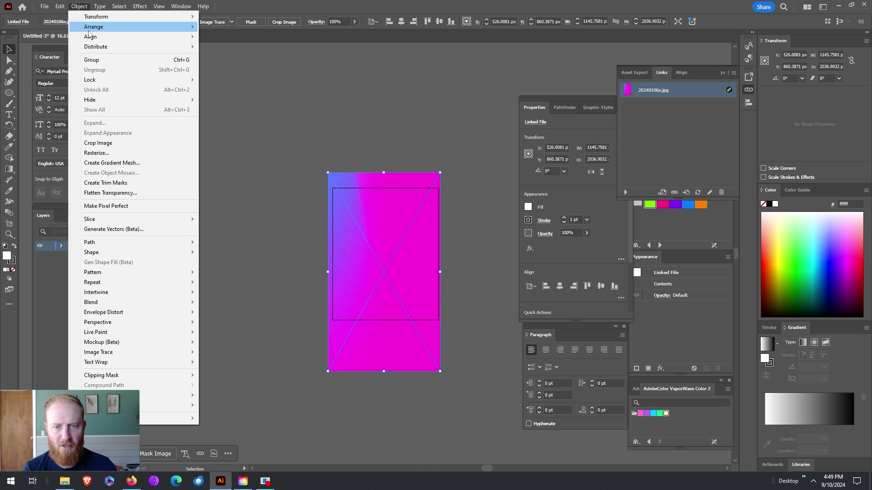
mouse_move(109, 18)
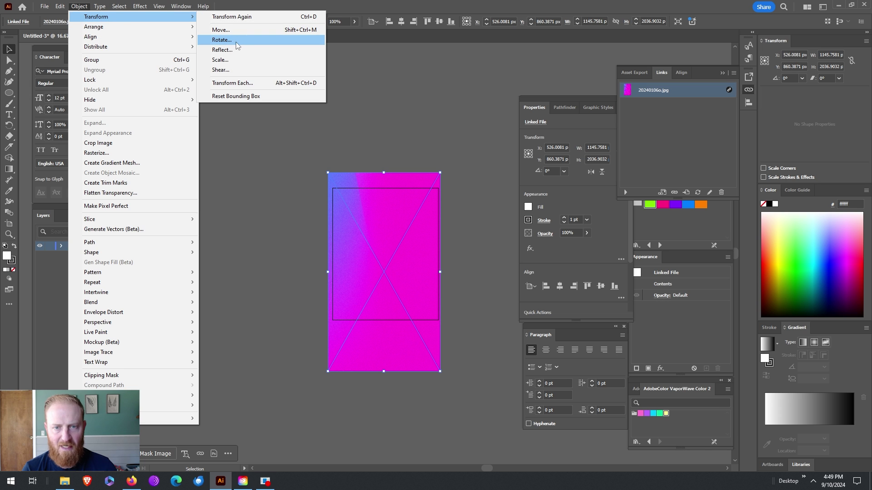
left_click(236, 49)
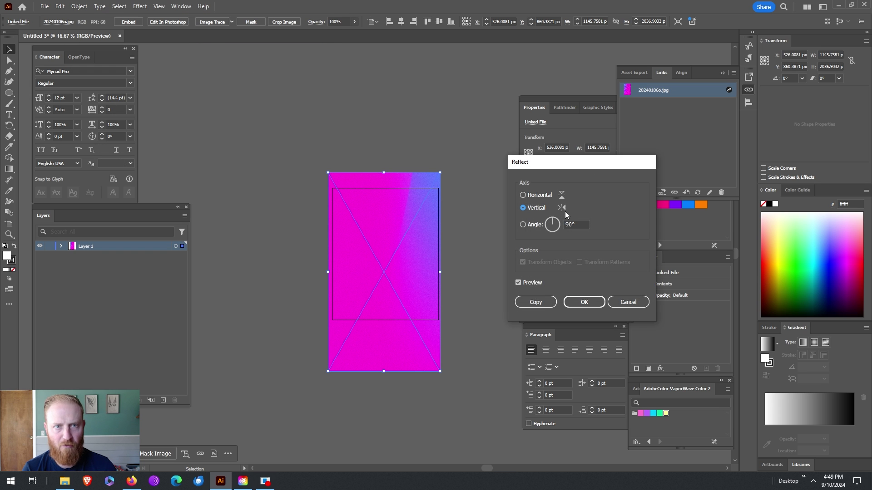
left_click(584, 305)
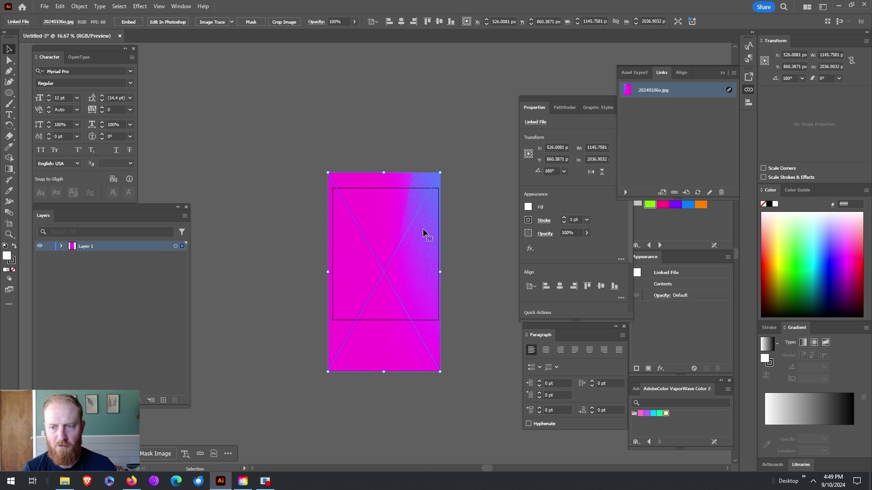
left_click_drag(413, 231, 415, 241)
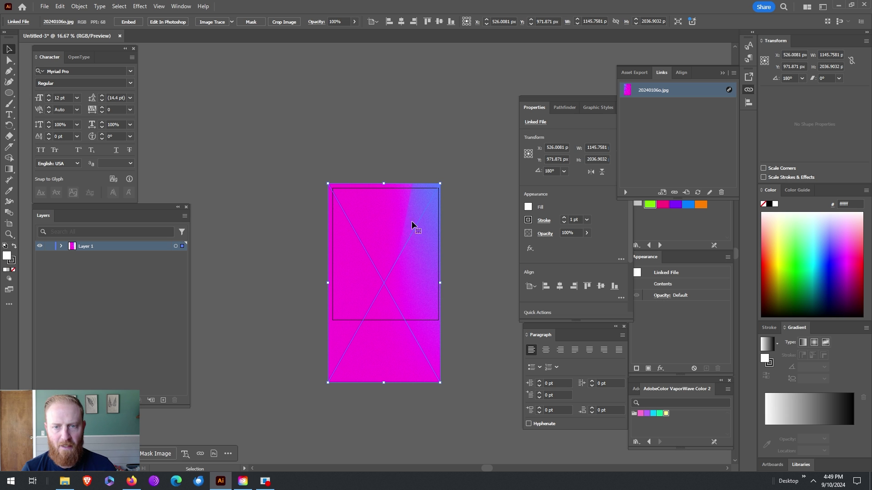
left_click(423, 167)
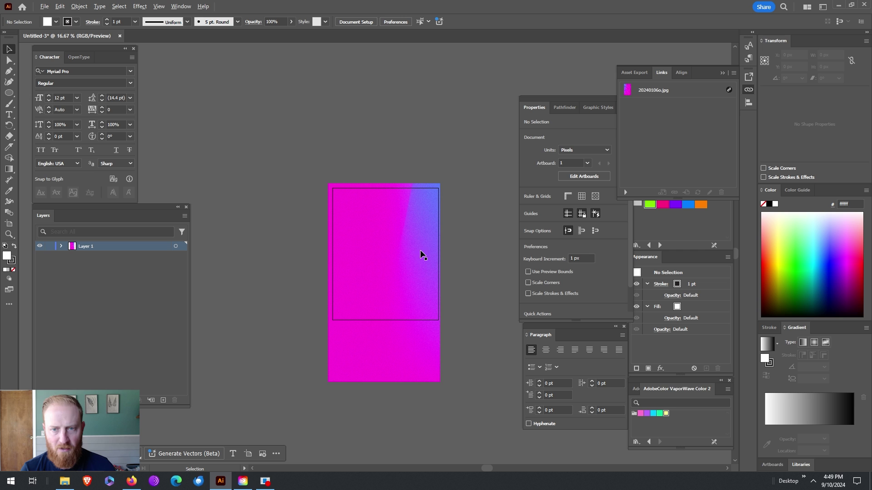
Step: Switch to Trim View and type 'The Headline' in a text area at the artboard's top left
left_click(164, 6)
left_click(173, 58)
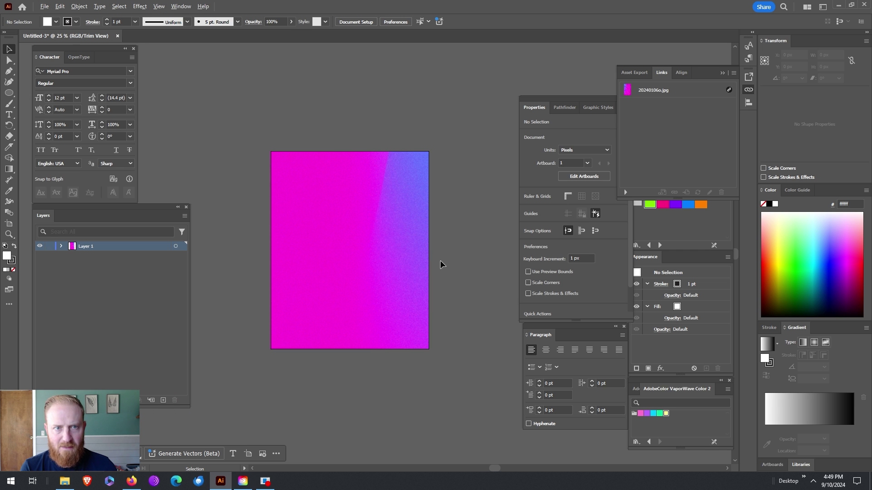
key("ctrl+equal")
key("t")
left_click_drag(265, 174, 402, 251)
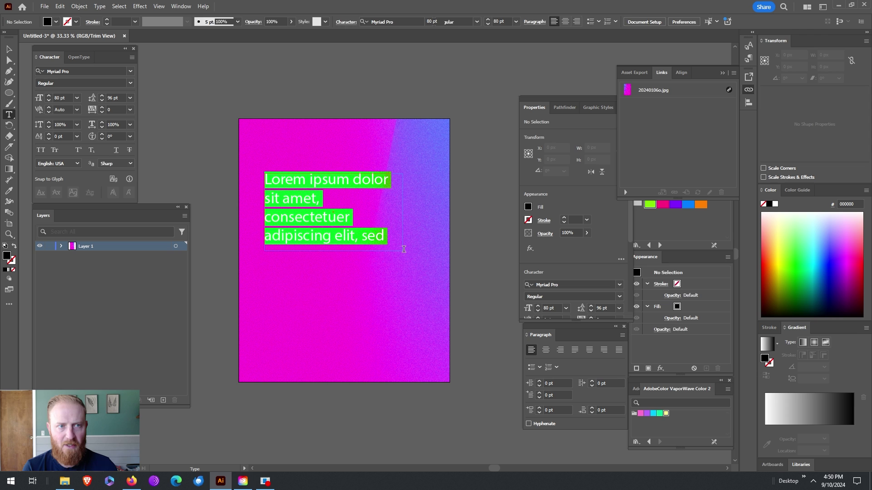
type("The Headline")
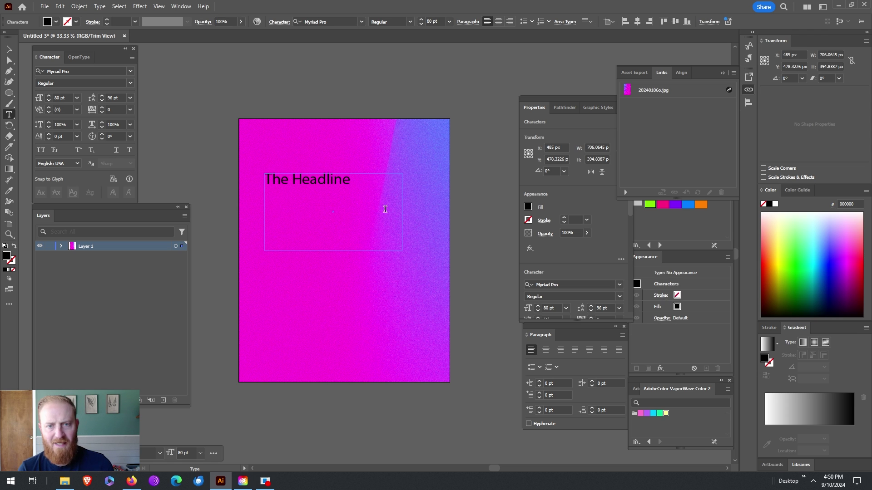
left_click_drag(360, 187, 206, 189)
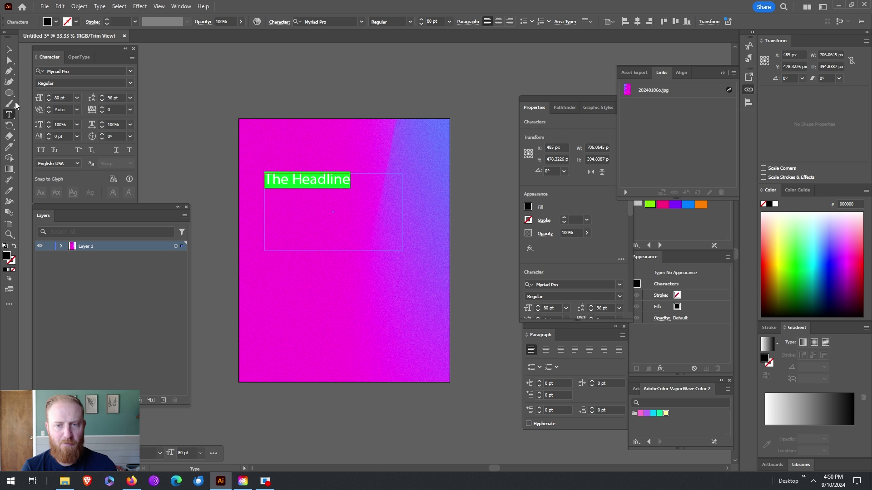
left_click(9, 49)
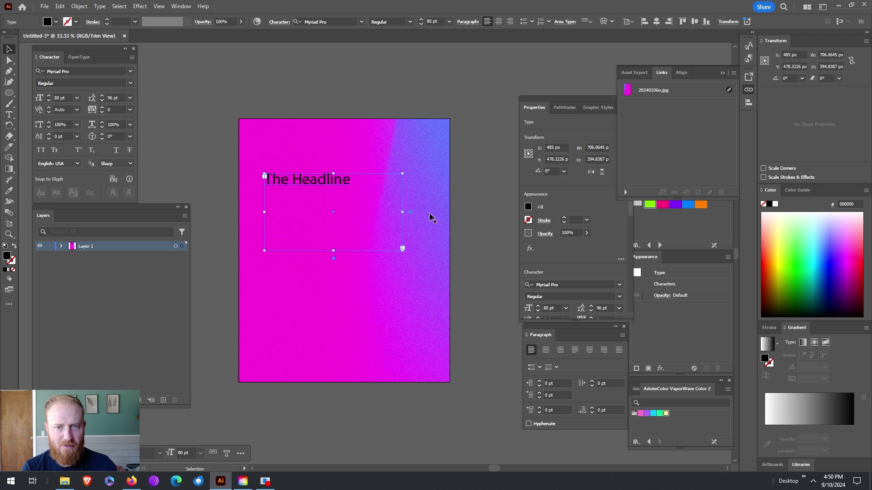
Step: Search Adobe Fonts for 'good times' and open the Good Times family page
left_click(131, 481)
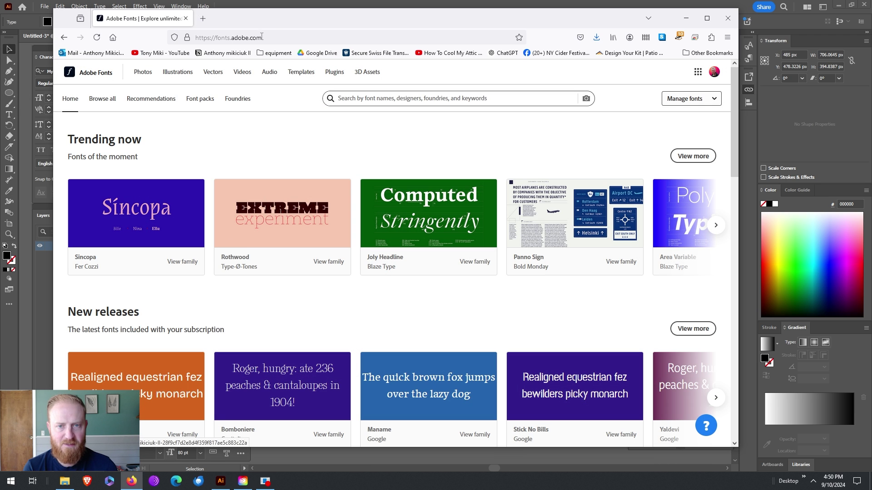
left_click(224, 38)
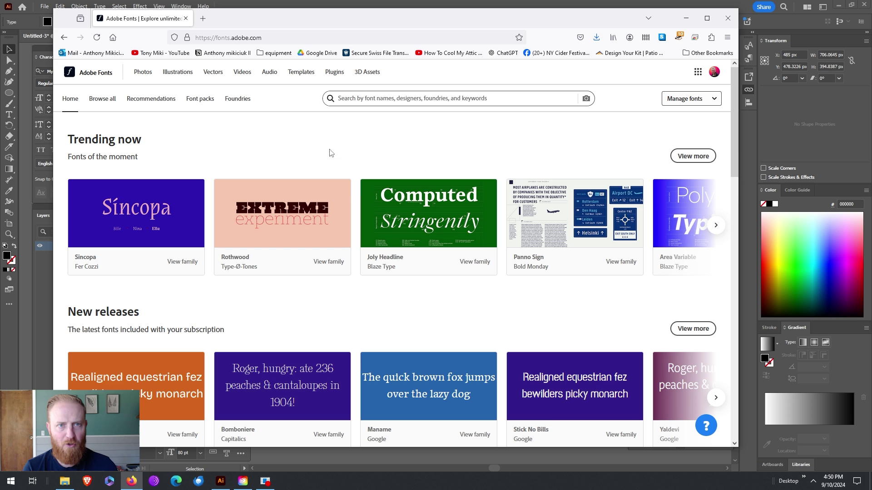
left_click(457, 92)
type("go")
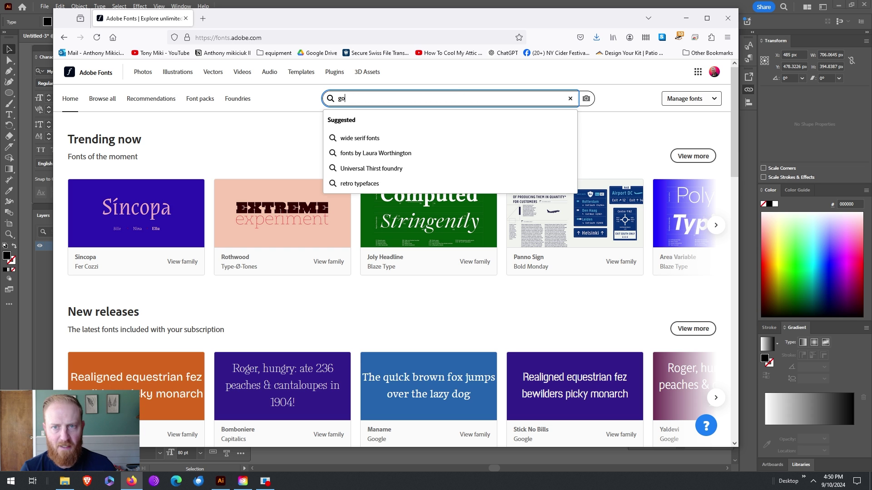
type("od times")
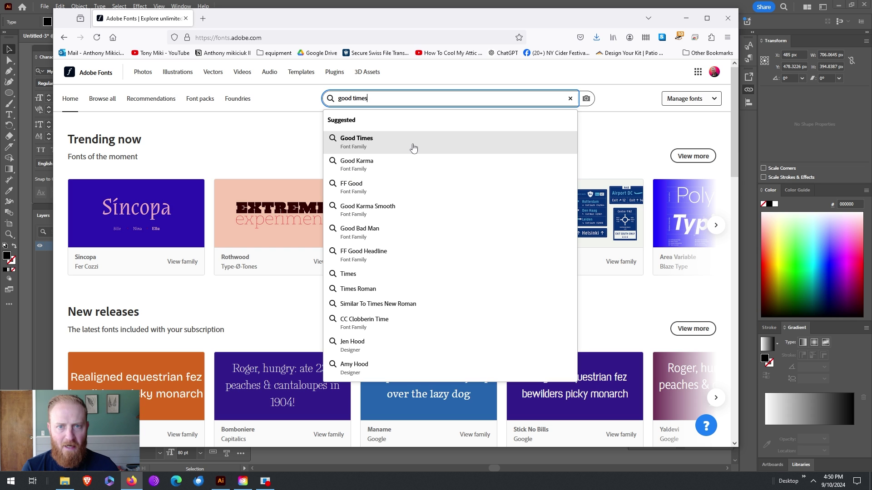
left_click(359, 141)
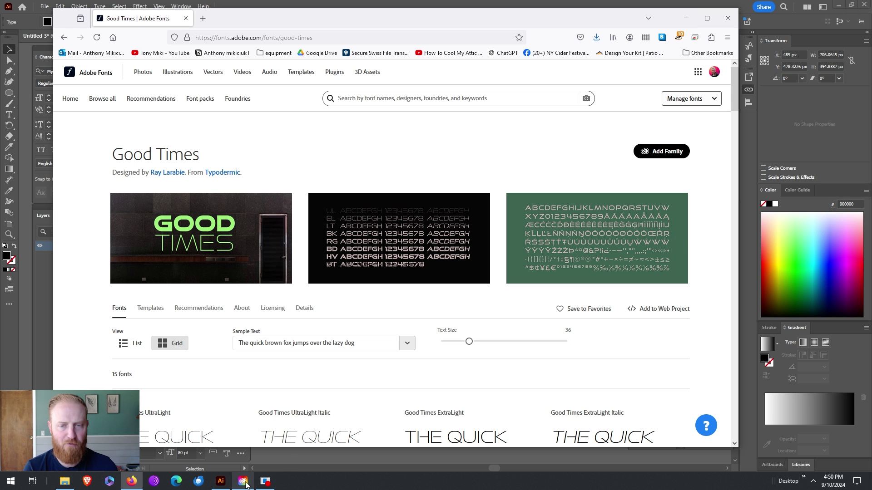
mouse_move(245, 484)
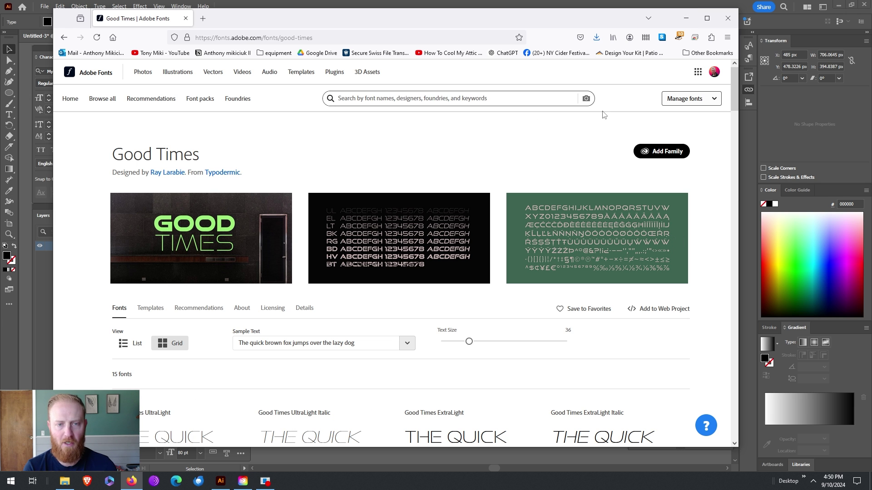
Step: Back in Illustrator, set the headline text in the Good Times font
left_click(692, 19)
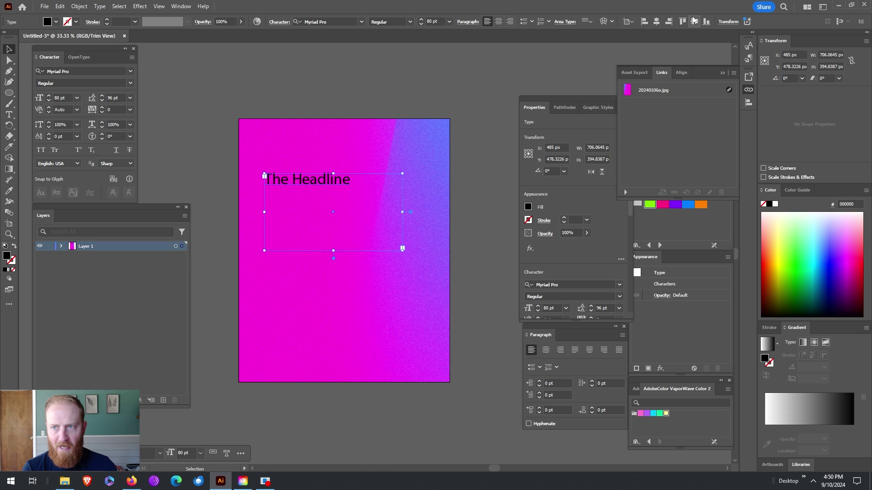
double_click(343, 179)
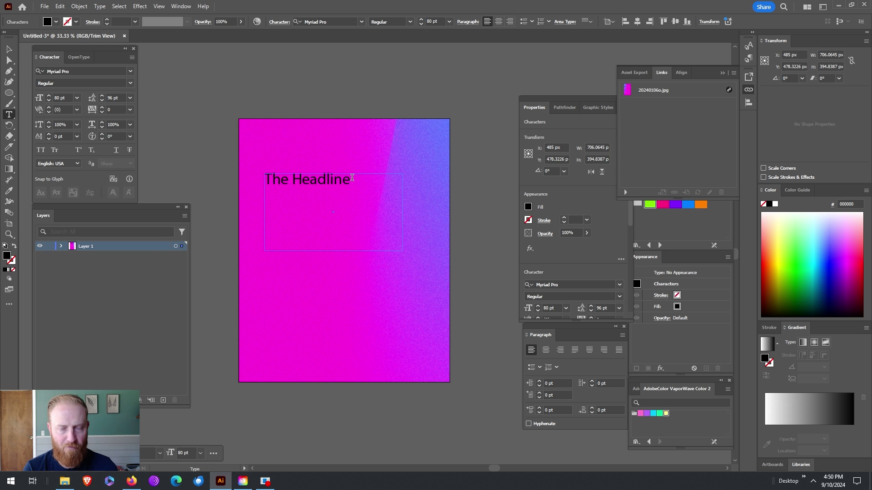
key("ctrl+a")
left_click(131, 71)
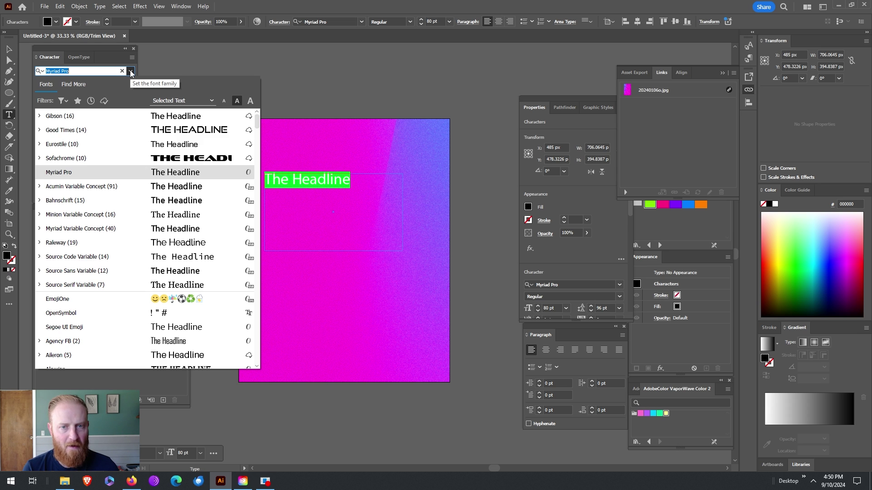
left_click(208, 132)
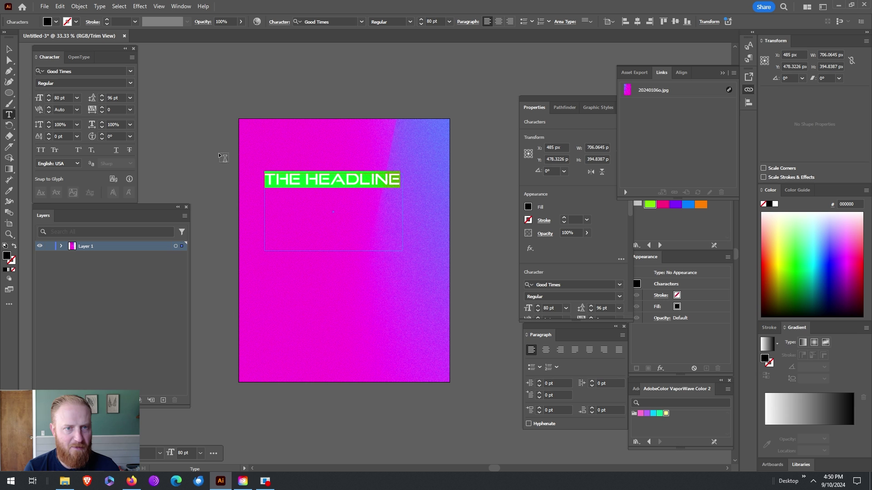
left_click(8, 51)
Step: Nudge the headline up-left, color it white, and shrink its frame to fit the line
left_click_drag(296, 180, 291, 177)
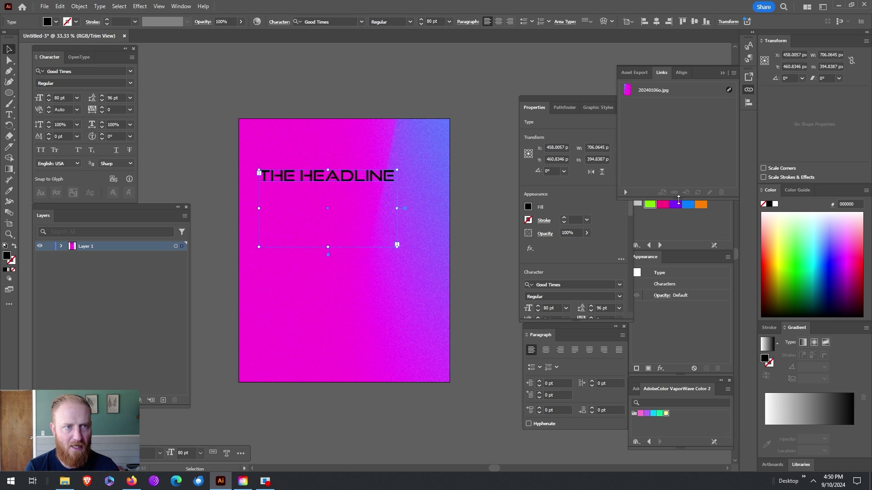
left_click_drag(679, 198, 677, 115)
left_click(642, 174)
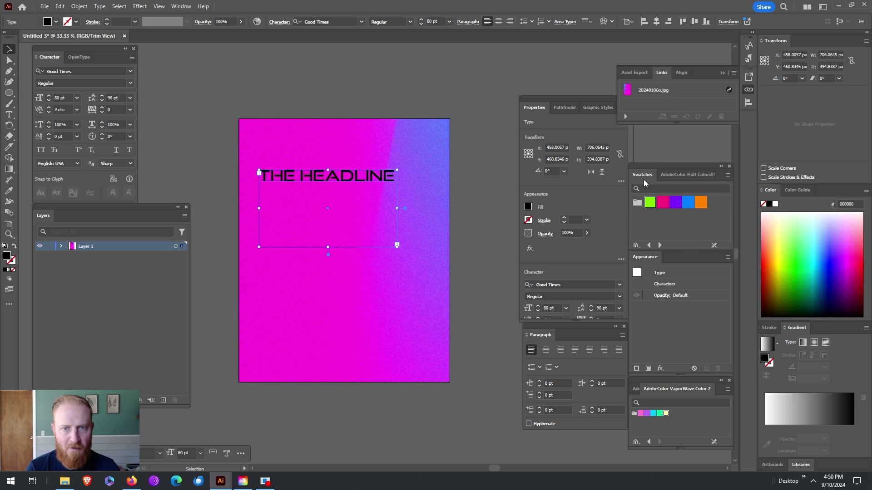
left_click(704, 224)
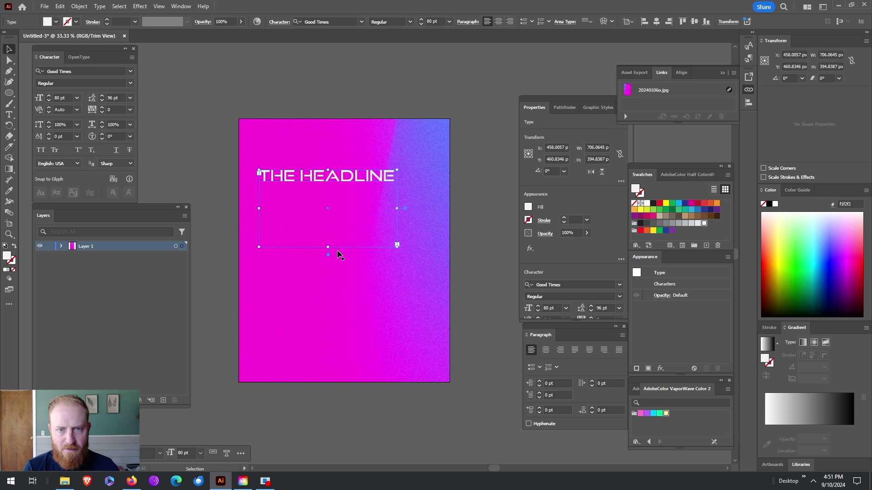
left_click_drag(324, 246, 336, 198)
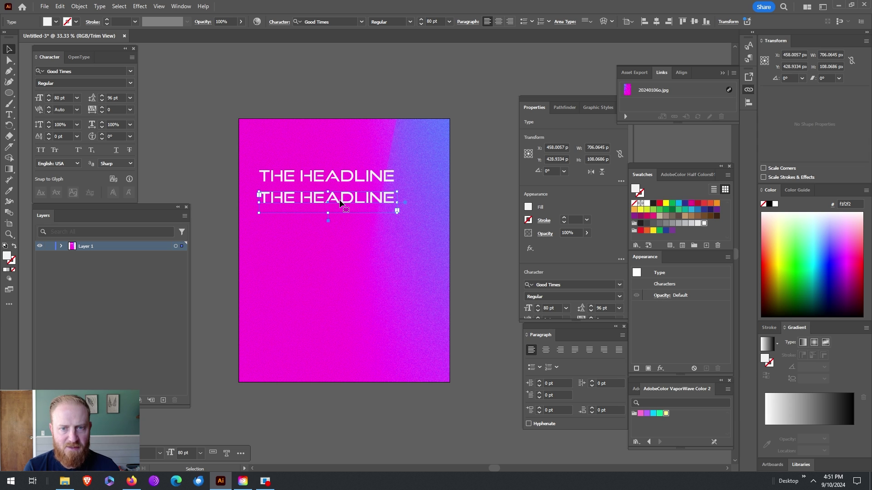
Step: Reduce the duplicated headline's font size to 49.44 pt (80/1.618)
double_click(58, 97)
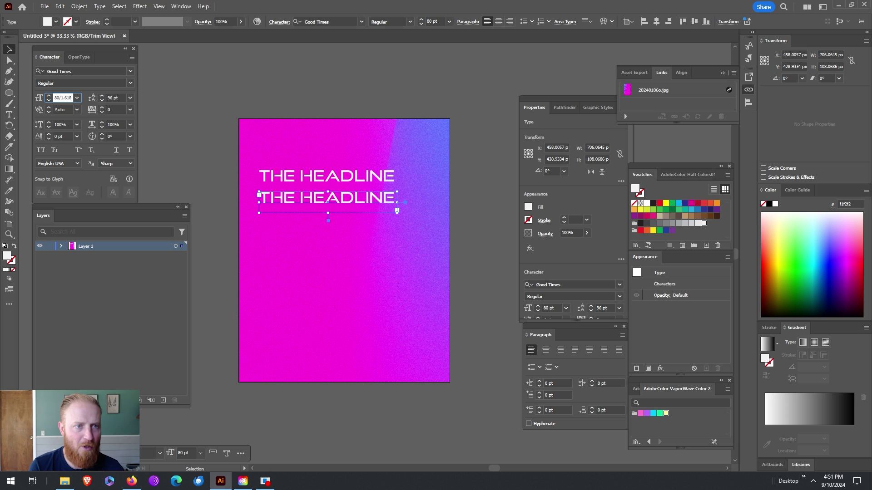
key("Return")
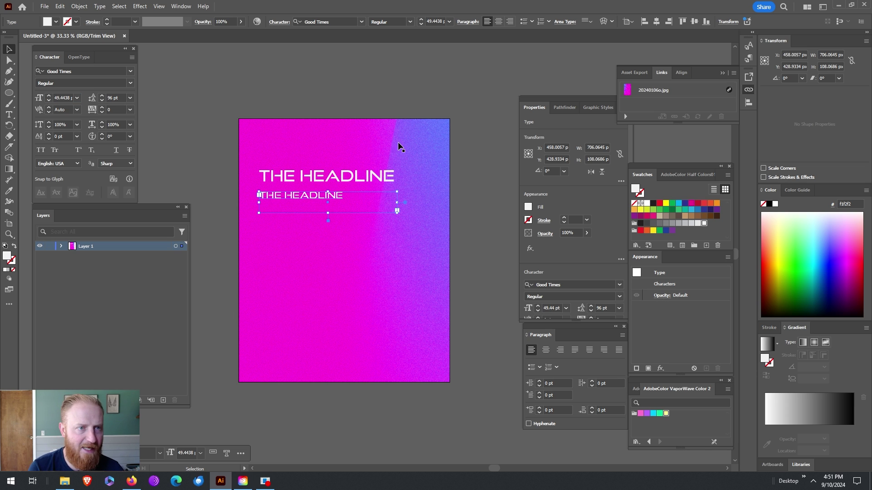
left_click(236, 68)
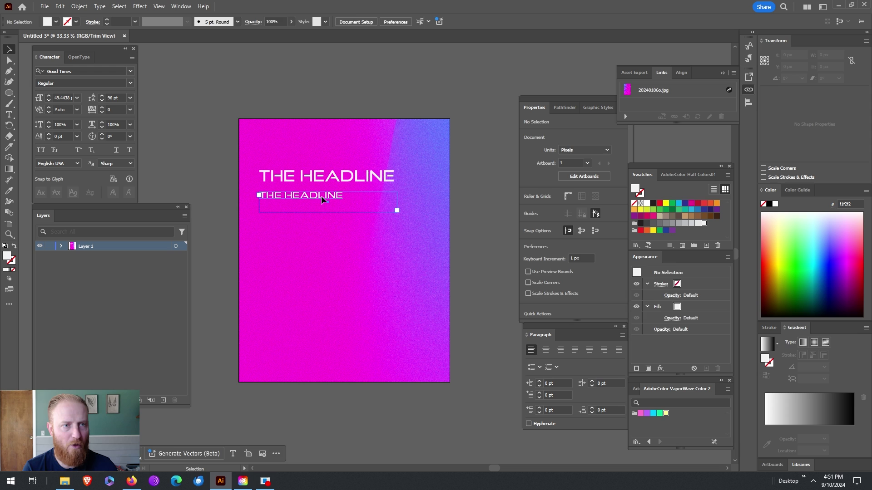
Step: Retype the copy as 'SUBHEADING' and nudge it into place just under the headline
double_click(320, 195)
key("ctrl+a")
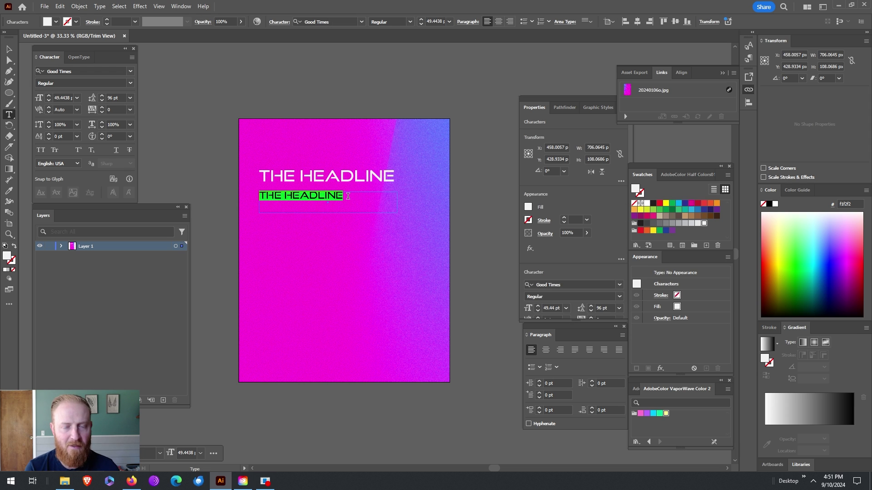
type("SUBHEADI")
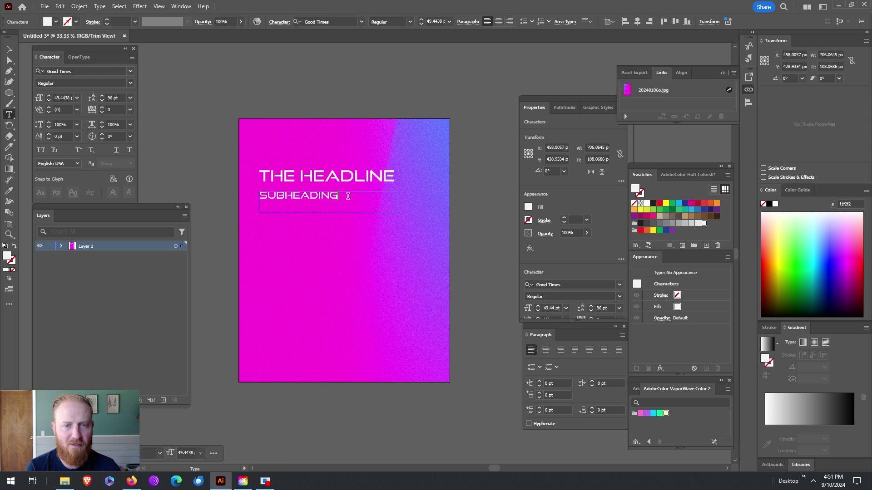
type("NG")
left_click(10, 49)
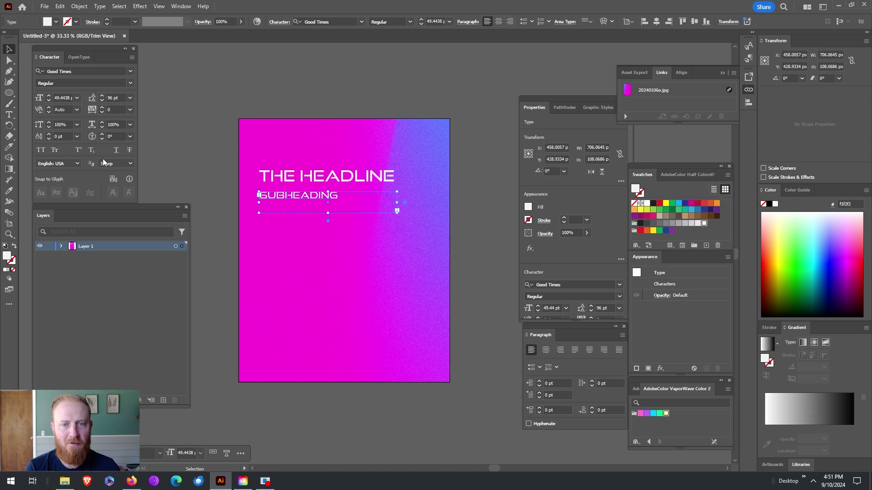
key("shift+Up")
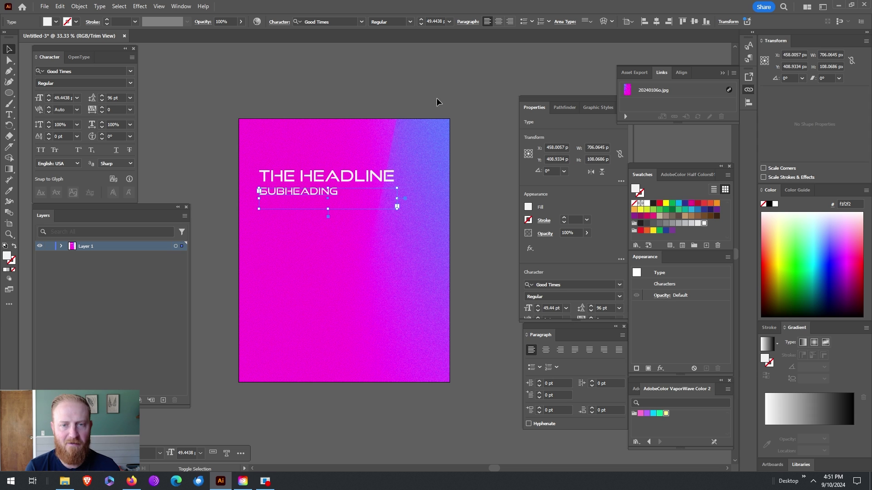
key("shift+Down")
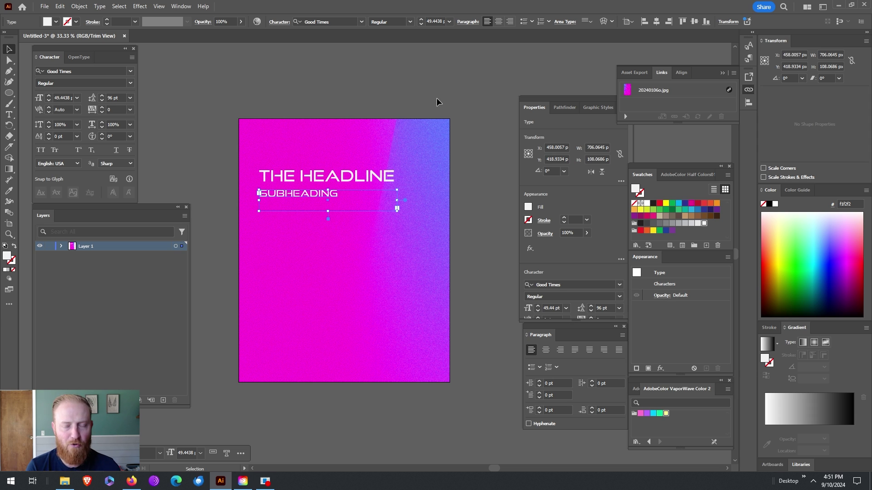
key("Up")
key("Up")
key("Up")
key("Up")
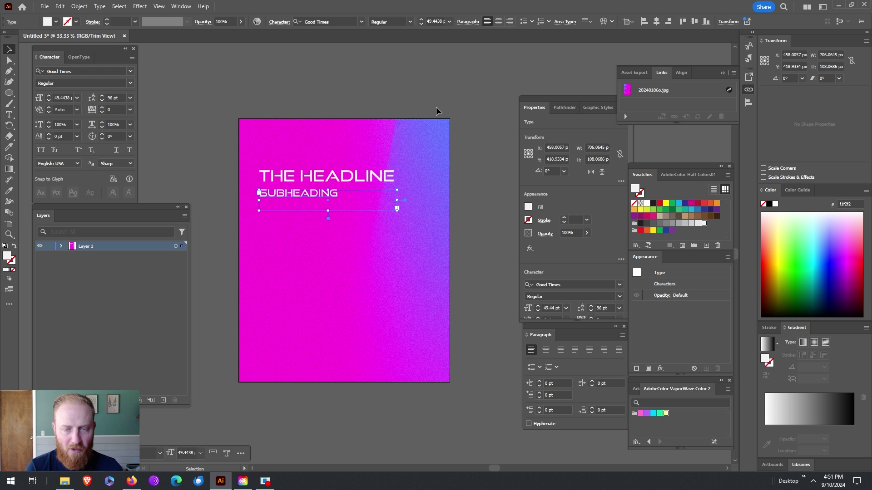
key("Right")
key("Right")
key("Right")
key("Right")
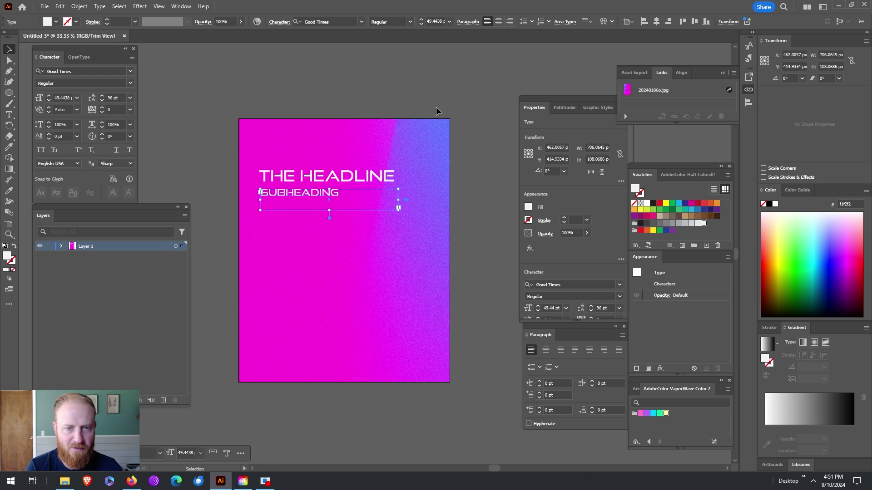
left_click(409, 81)
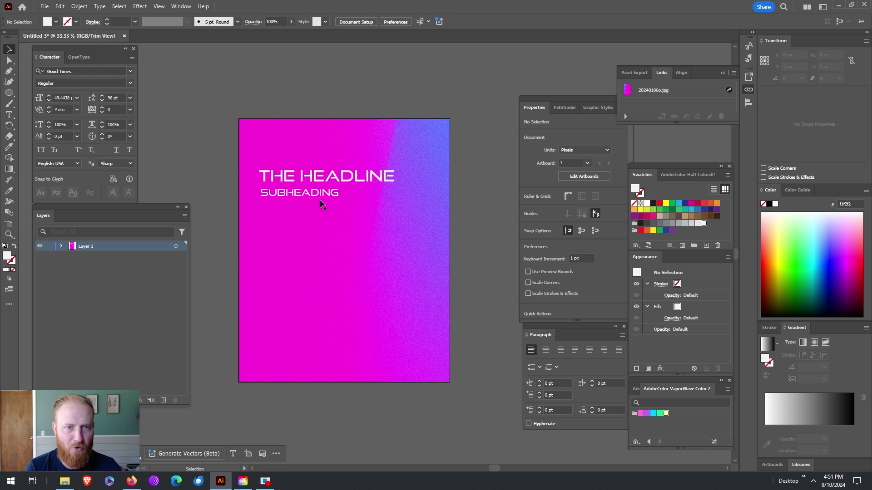
Step: Copy SUBHEADING further down and shrink the copy to 30.56 pt (divided by 1.618)
left_click_drag(299, 197, 300, 221)
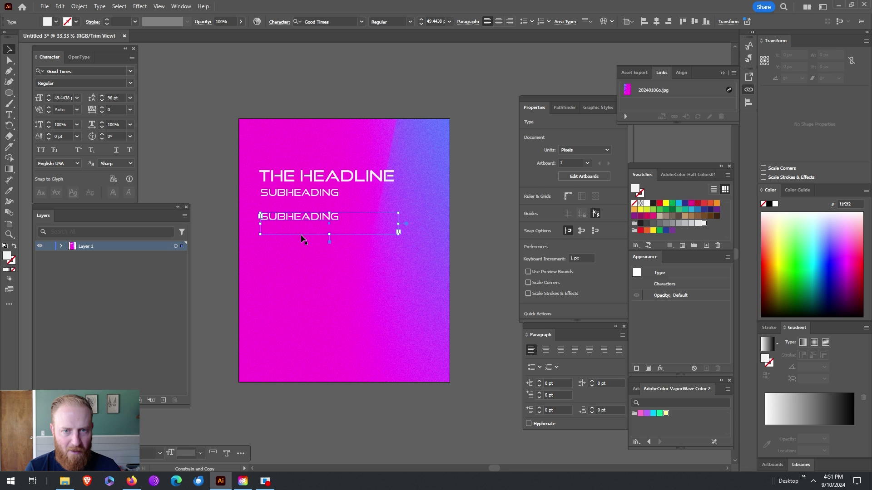
left_click(69, 98)
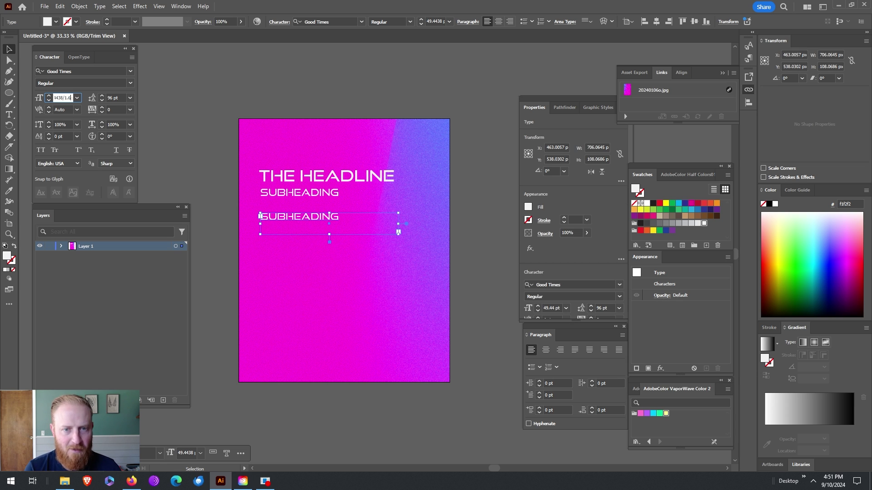
type("/1.618 p")
key("Tab")
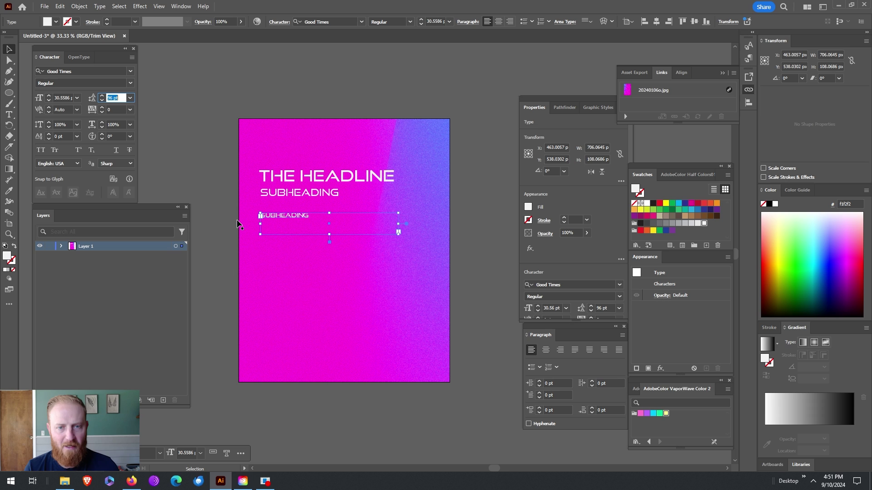
Step: Replace the copy's text with the short body sentence and enlarge its frame to show all lines
double_click(300, 217)
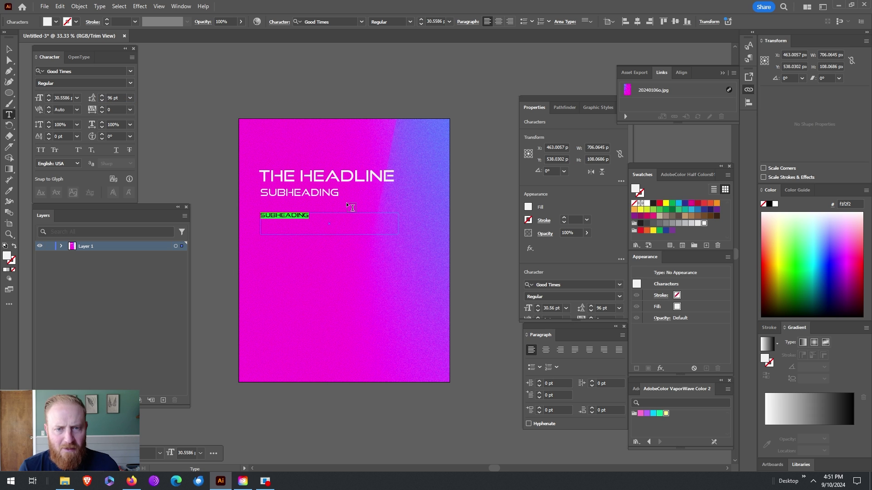
type("SHORT SENTENCE")
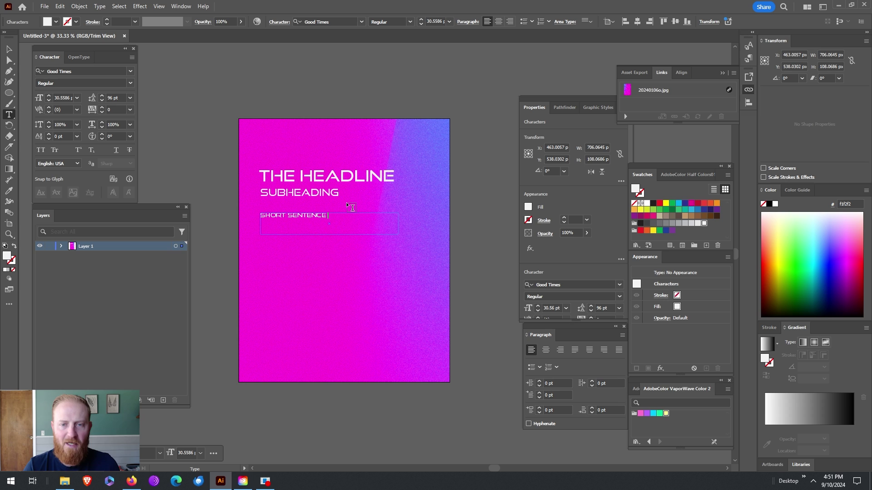
type(" ABOUT THE D")
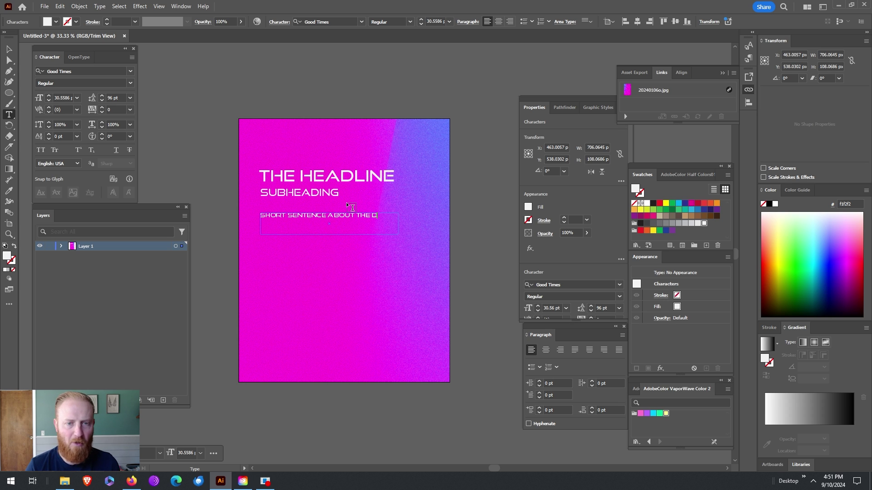
key("BackSpace")
key("BackSpace")
key("BackSpace")
key("BackSpace")
key("BackSpace")
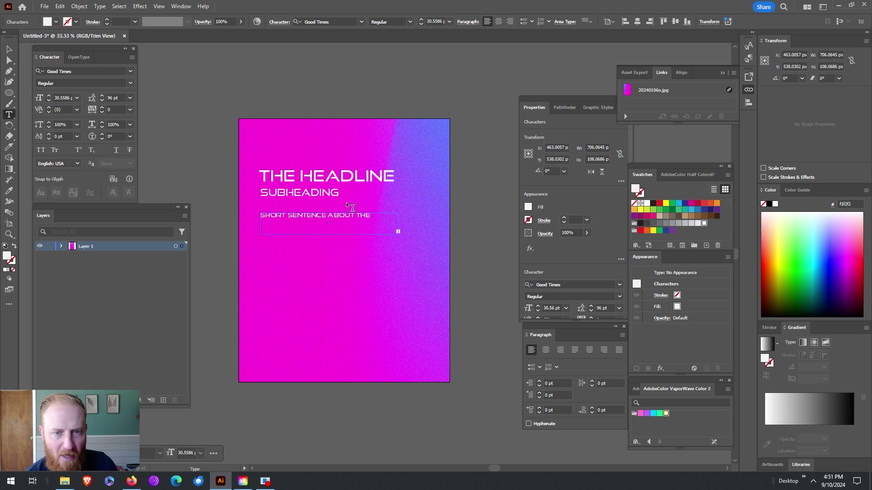
key("Escape")
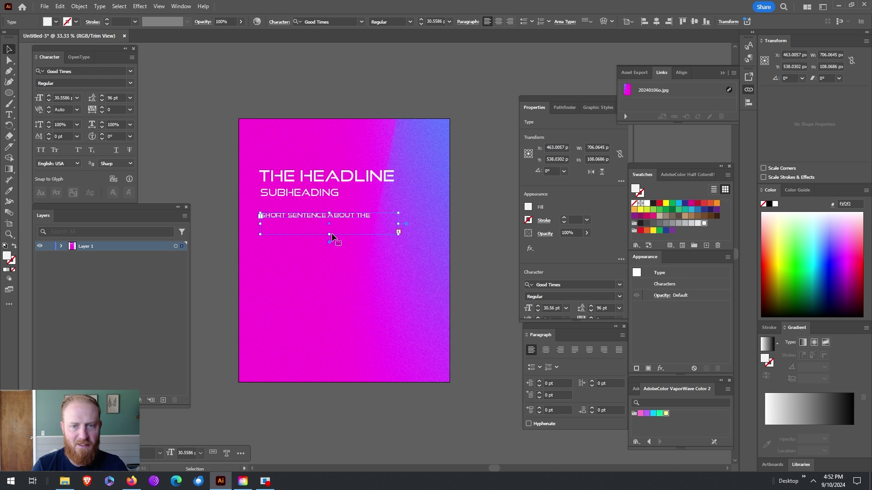
left_click_drag(329, 235, 329, 252)
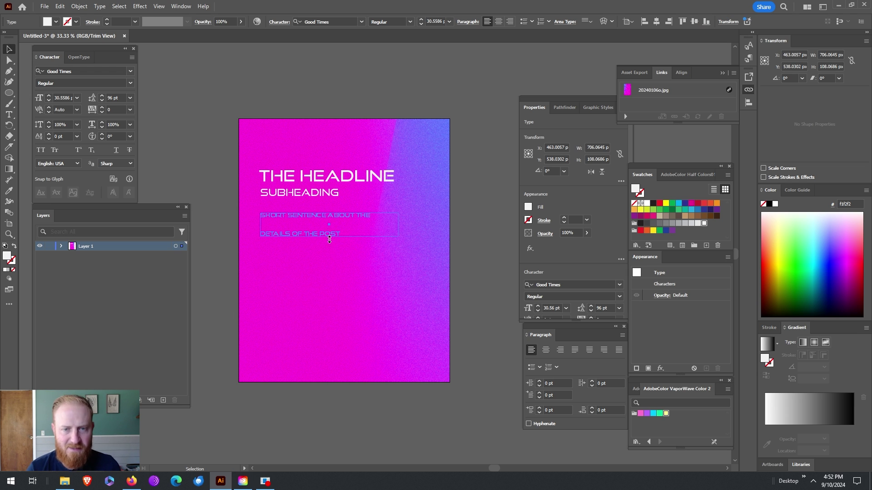
Step: Set the body sentence in Gibson Medium and move it up under the subheading
left_click(132, 72)
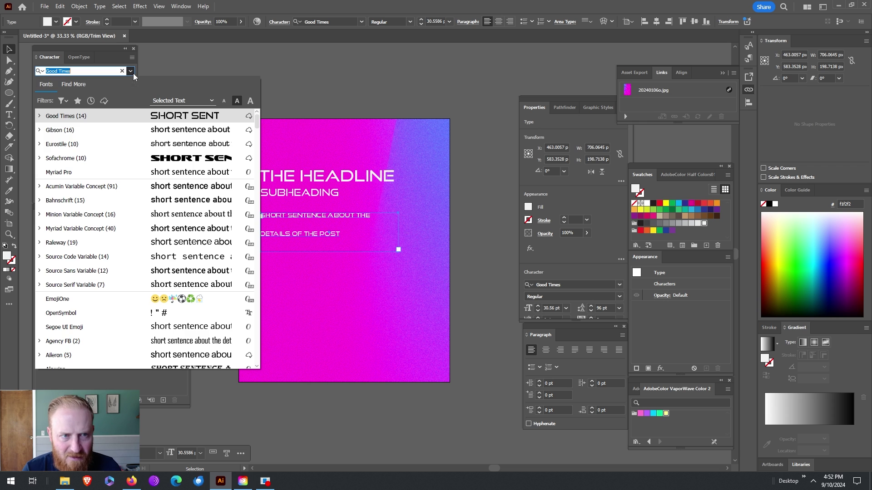
left_click(142, 128)
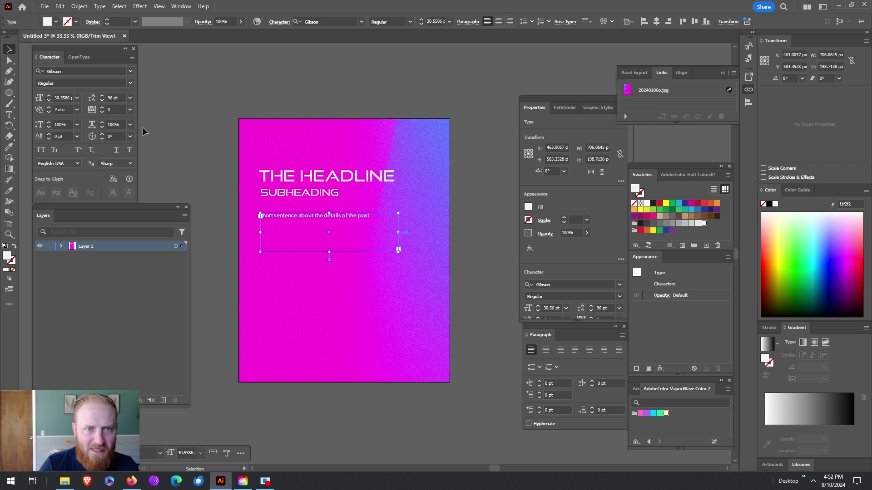
left_click(133, 83)
left_click(86, 176)
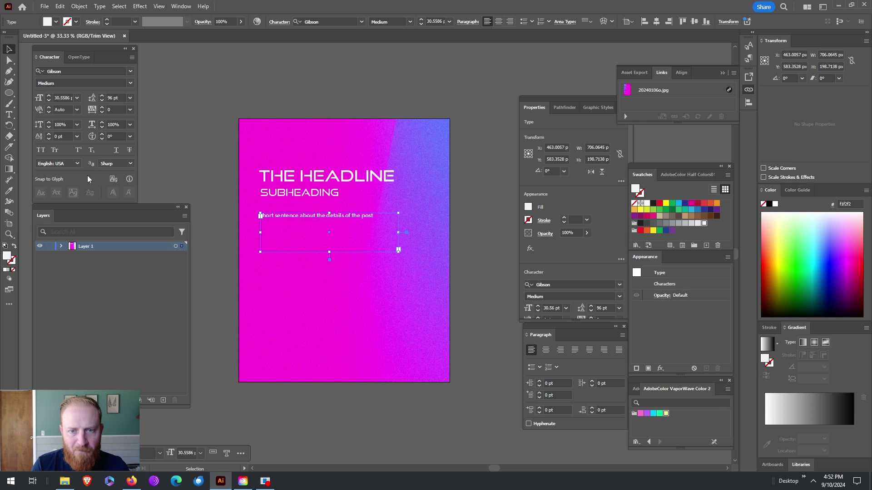
left_click(325, 216)
left_click_drag(326, 216, 337, 277)
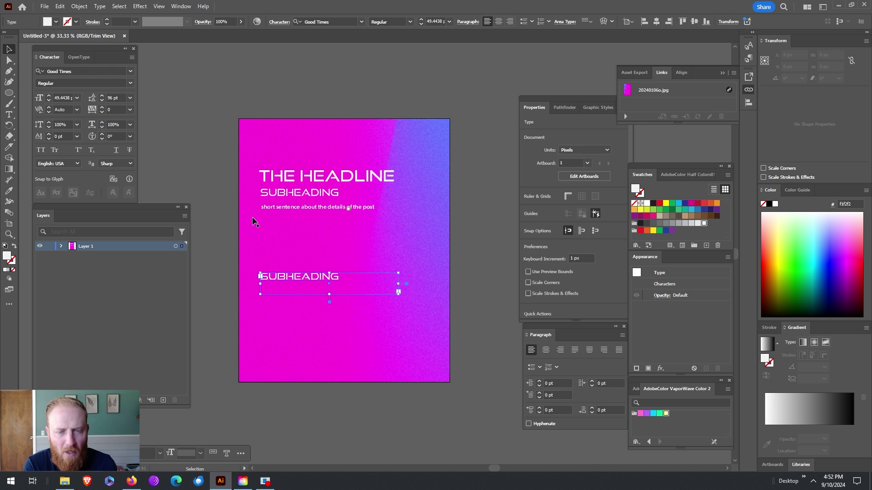
Step: Format the copied subheading as Gibson Bold with All Caps
left_click(130, 70)
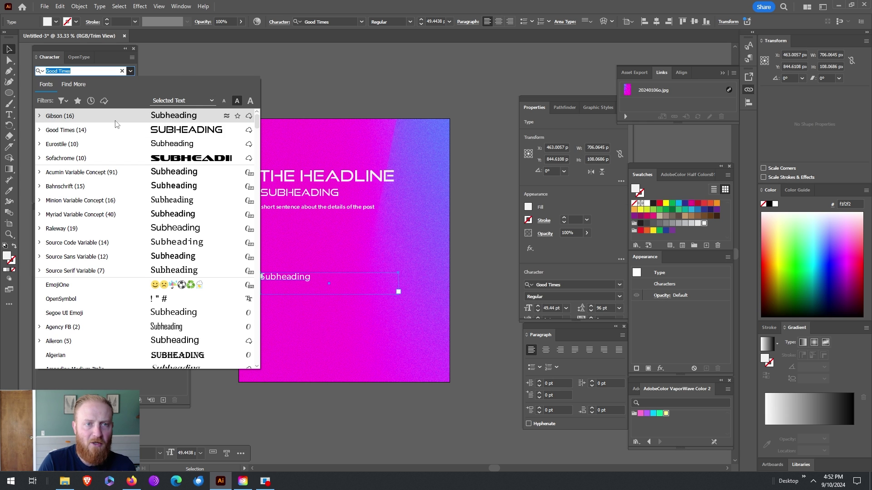
left_click(118, 116)
left_click(133, 58)
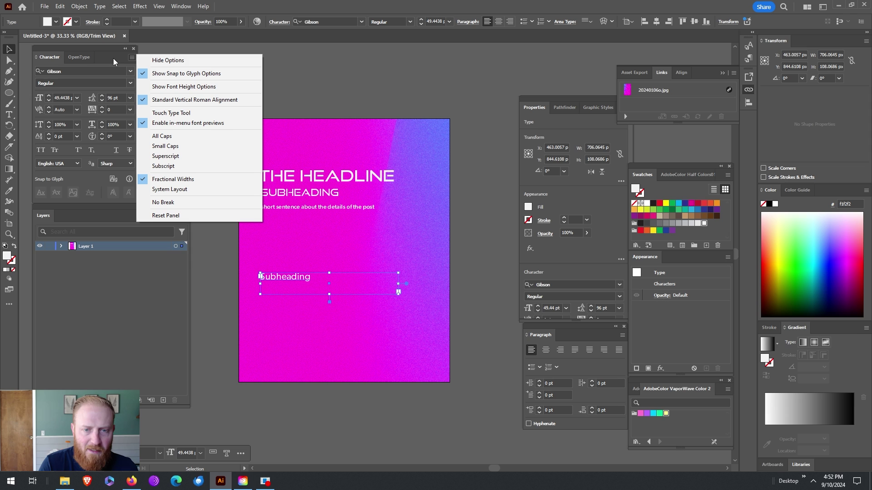
left_click(164, 136)
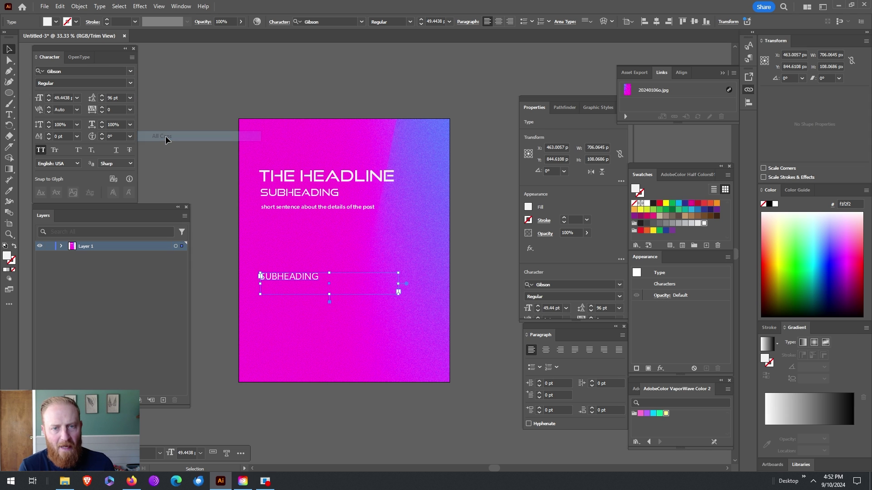
left_click(130, 82)
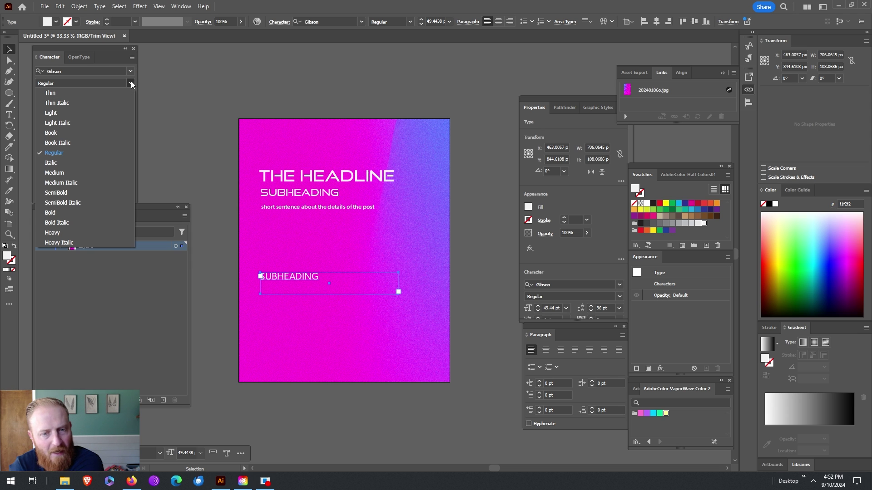
left_click(88, 217)
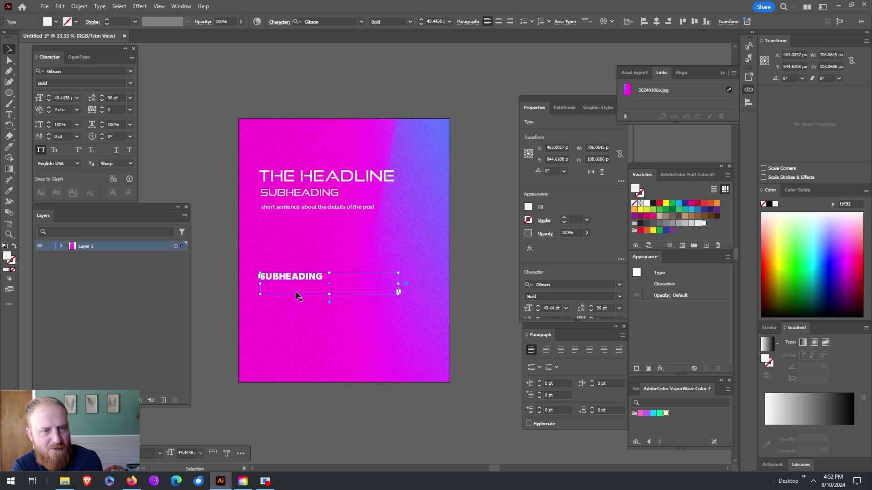
Step: Retype the copied line to read 'CALL TO ACTION'
double_click(314, 278)
double_click(313, 278)
type("C")
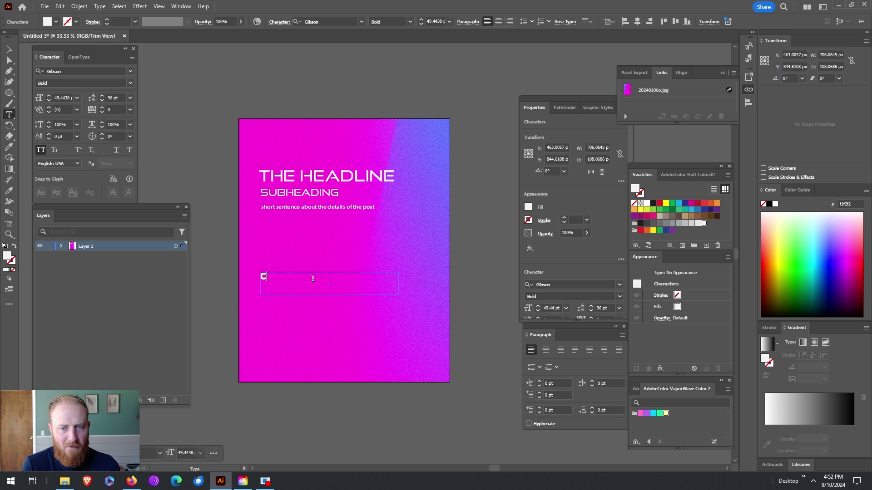
type("ALLL")
key("BackSpace")
type("TO ACTION")
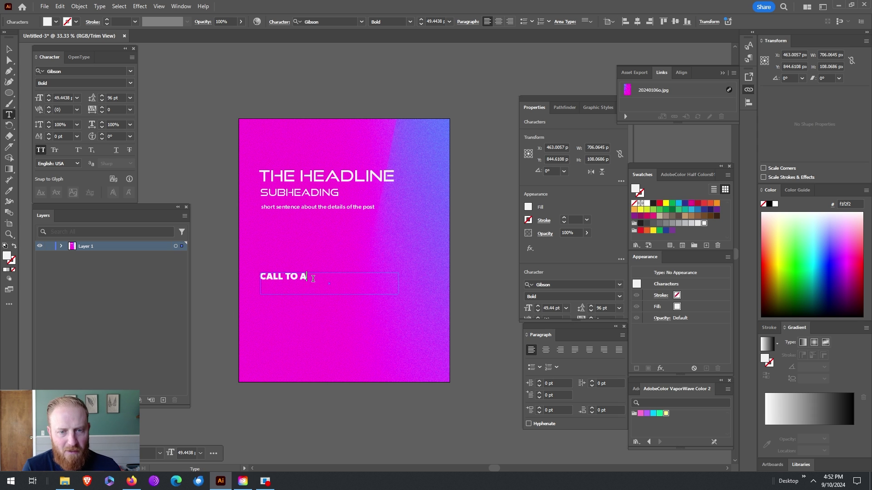
left_click(10, 49)
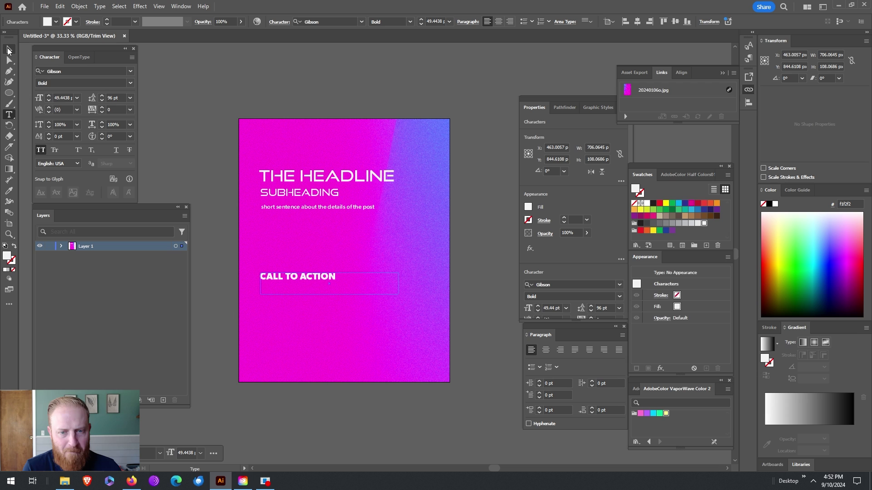
Step: Draw a violet 492 × 160 px rectangle just above the CALL TO ACTION line
left_click(9, 92)
left_click(40, 95)
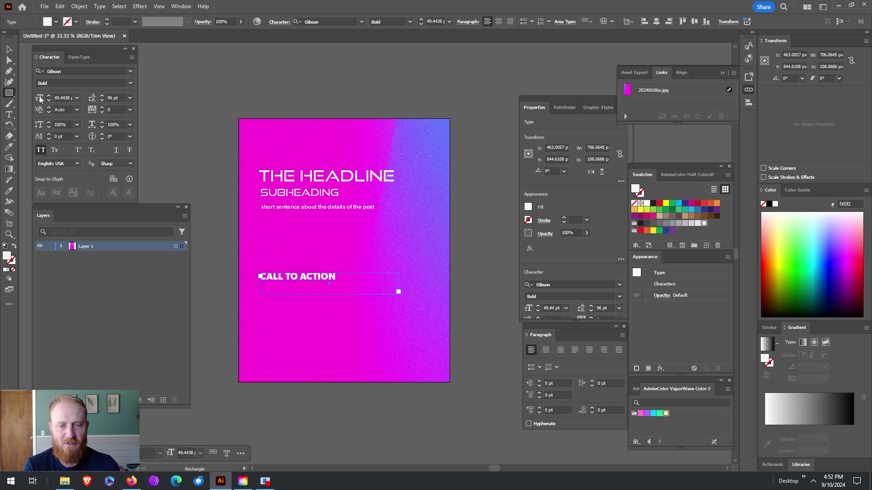
left_click(686, 176)
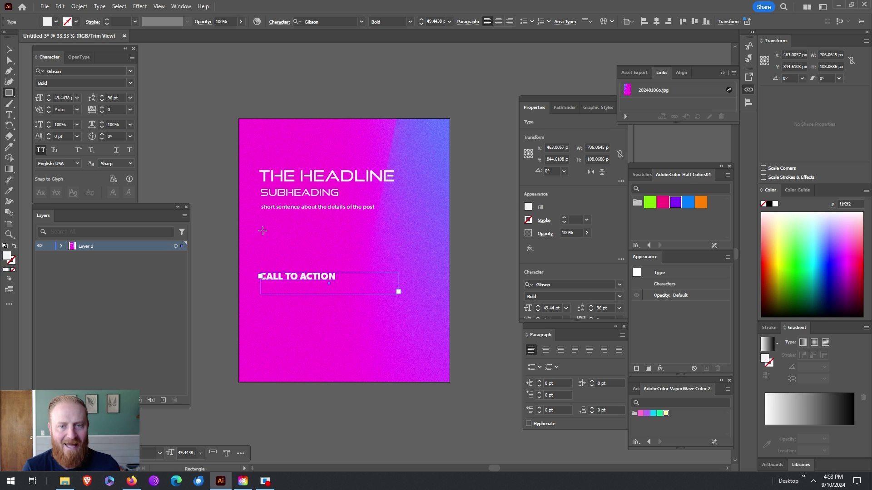
mouse_move(260, 232)
left_mouse_down()
mouse_move(282, 249)
mouse_move(369, 265)
mouse_move(357, 263)
left_mouse_up()
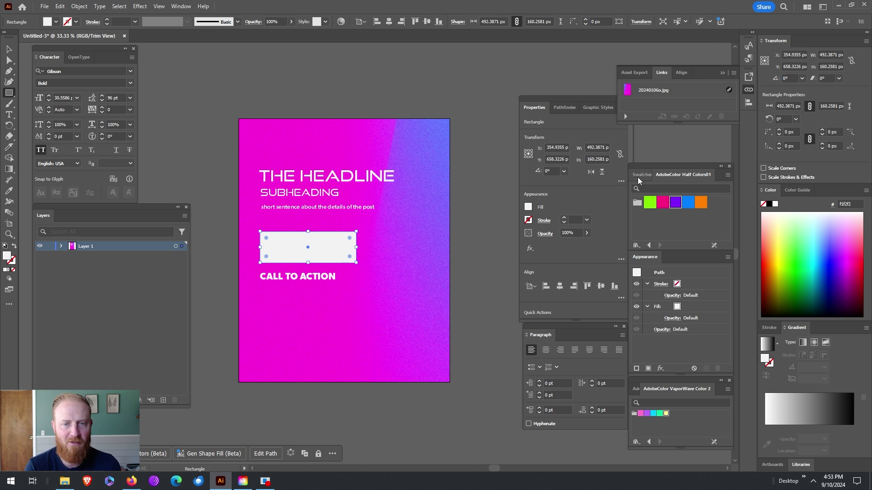
left_click(675, 202)
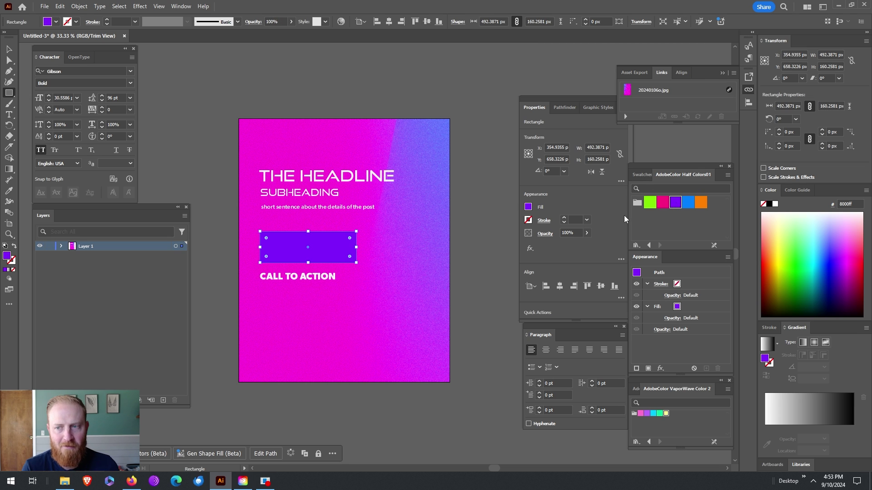
Step: Move the CALL TO ACTION text up against the rectangle
left_click(9, 48)
left_click(61, 247)
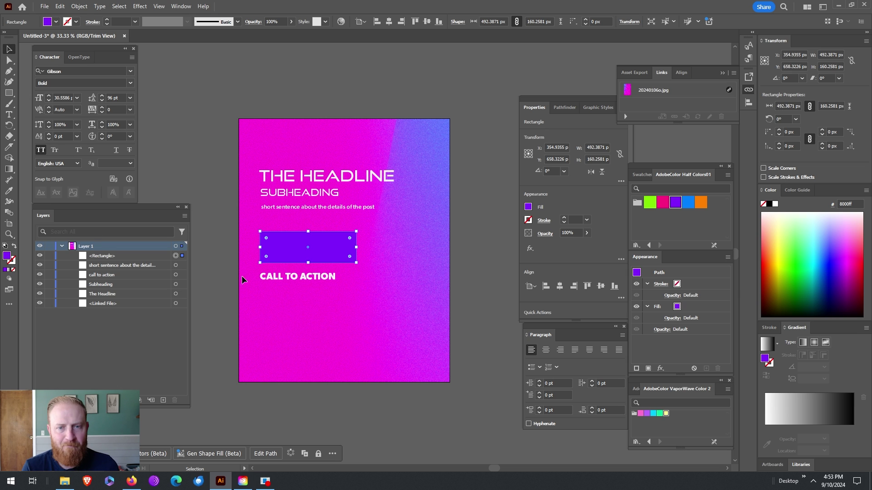
left_click_drag(327, 277, 326, 263)
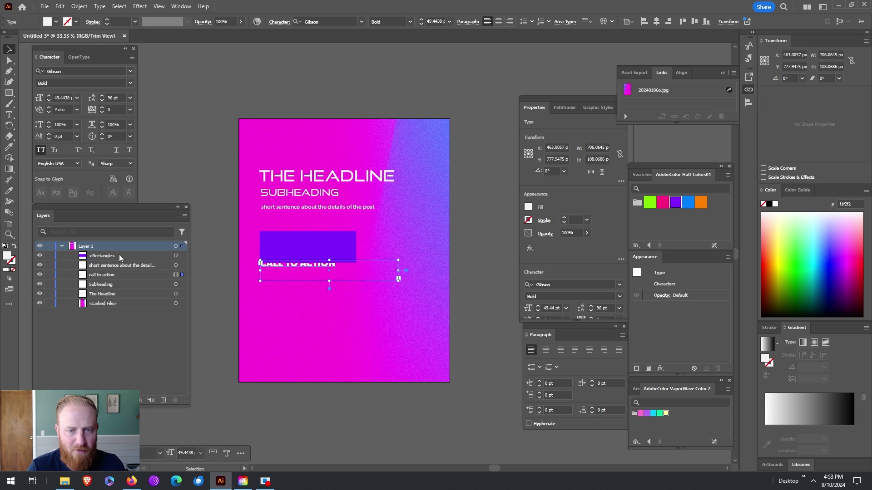
Step: Stack the rectangle behind the CALL TO ACTION text and centre both horizontally
left_click_drag(121, 258, 126, 280)
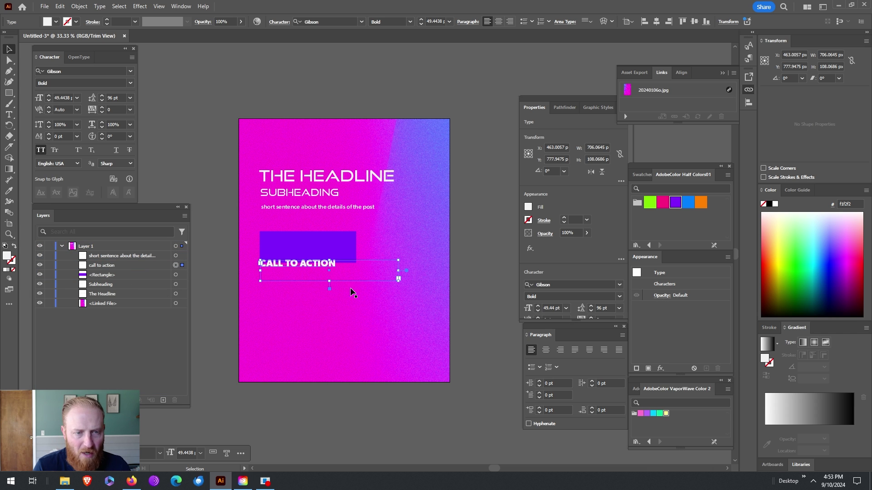
left_click_drag(321, 268, 330, 253)
left_click(350, 259, "shift")
left_click(681, 72)
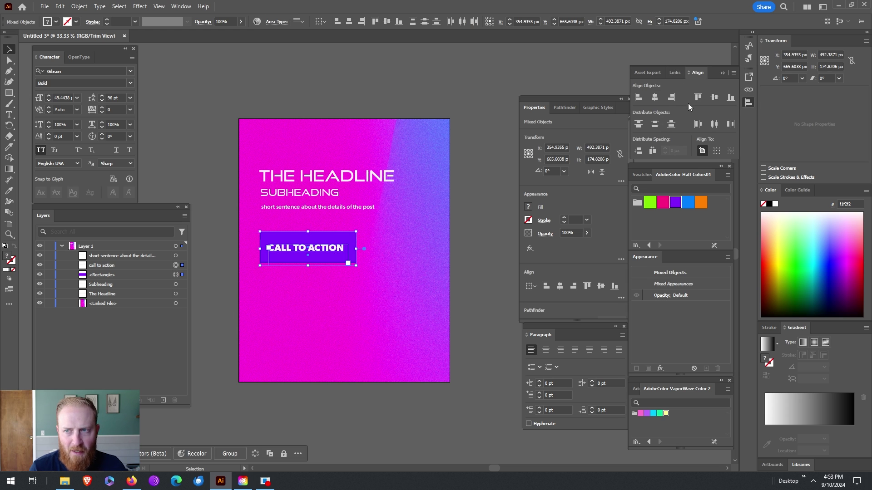
left_click(655, 99)
Step: Round the rectangle's corners into a pill shape
key("ctrl+shift+a")
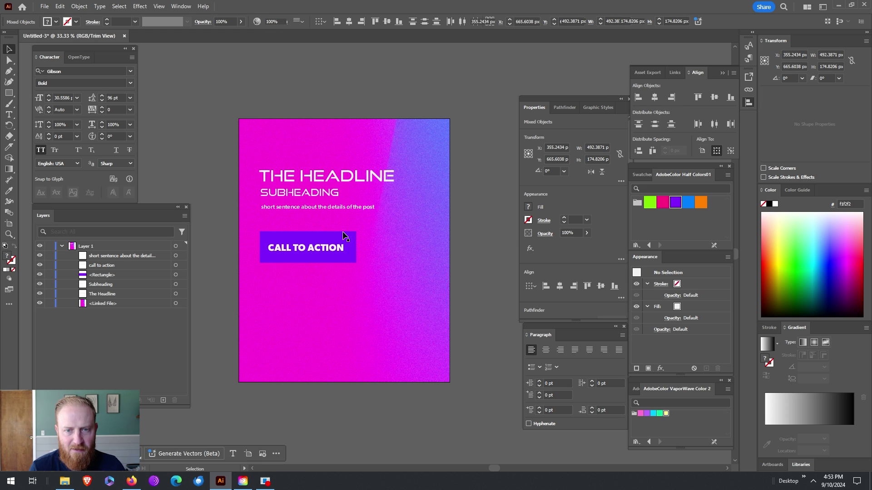
left_click(344, 237)
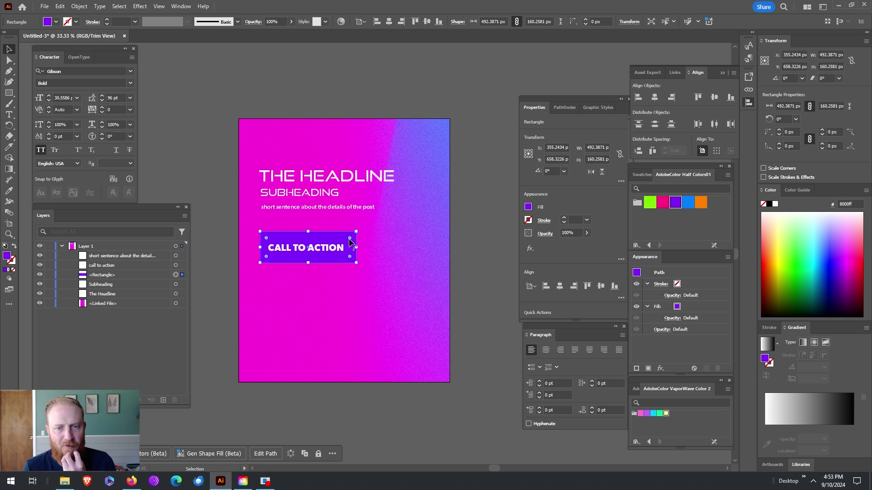
left_click_drag(349, 239, 324, 251)
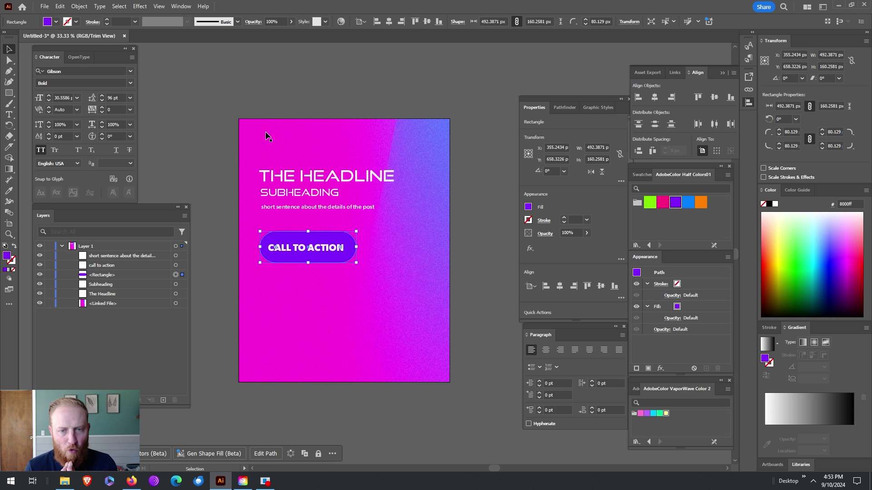
Step: Centre-align the CALL TO ACTION paragraph
left_click(287, 54)
left_click(344, 247)
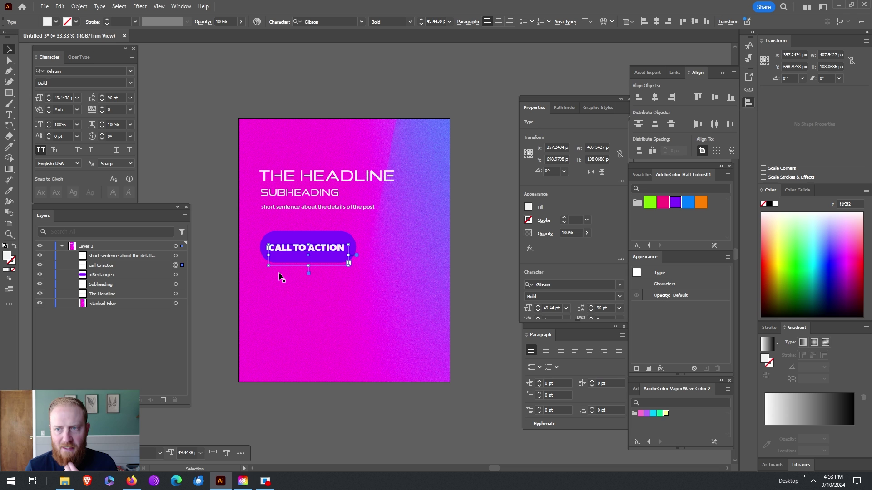
left_click(313, 235, "shift")
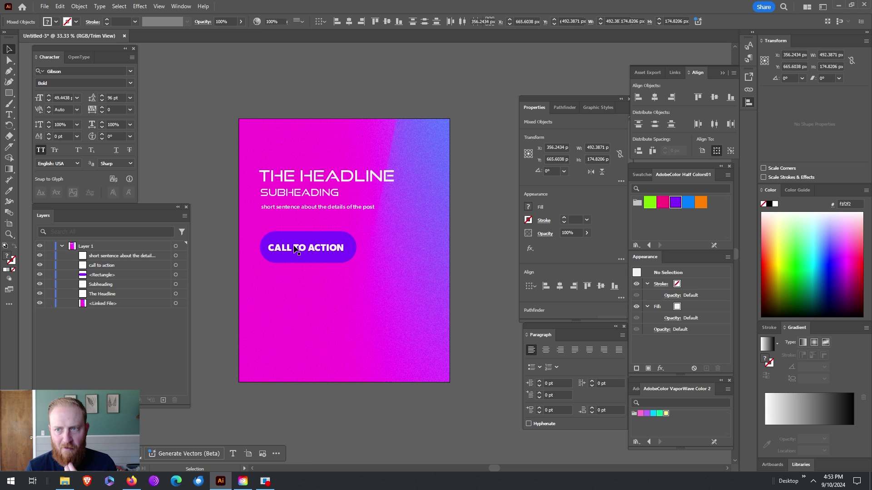
left_click(312, 247, "shift")
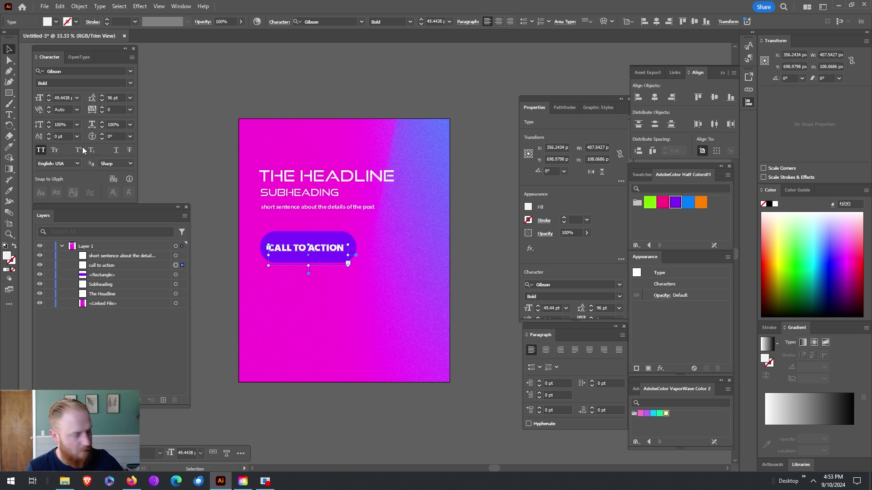
left_click(131, 57)
left_click(390, 59)
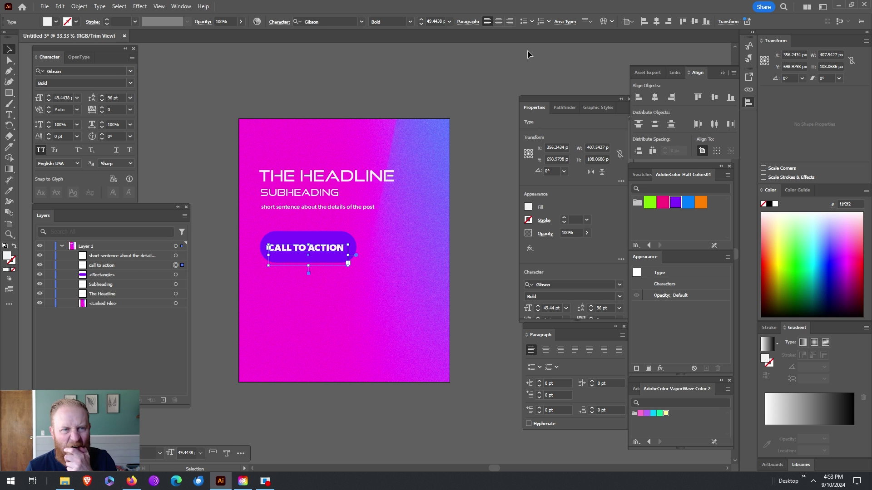
left_click(311, 252)
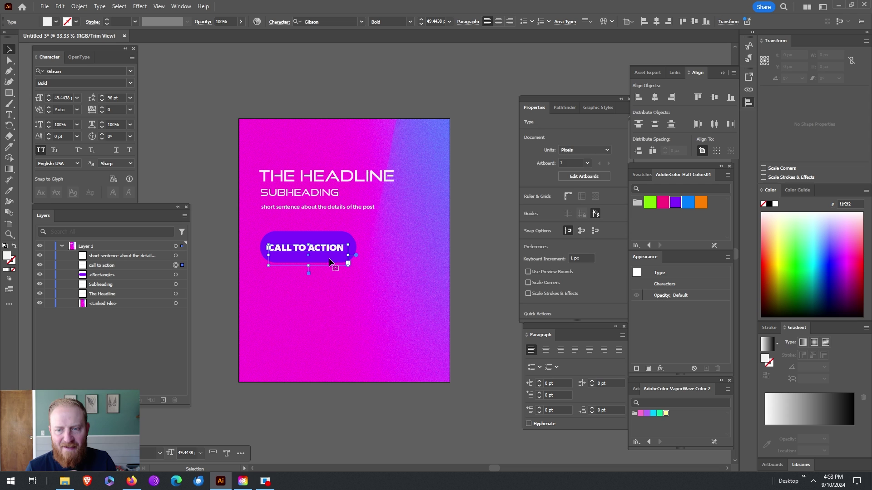
left_click(548, 353)
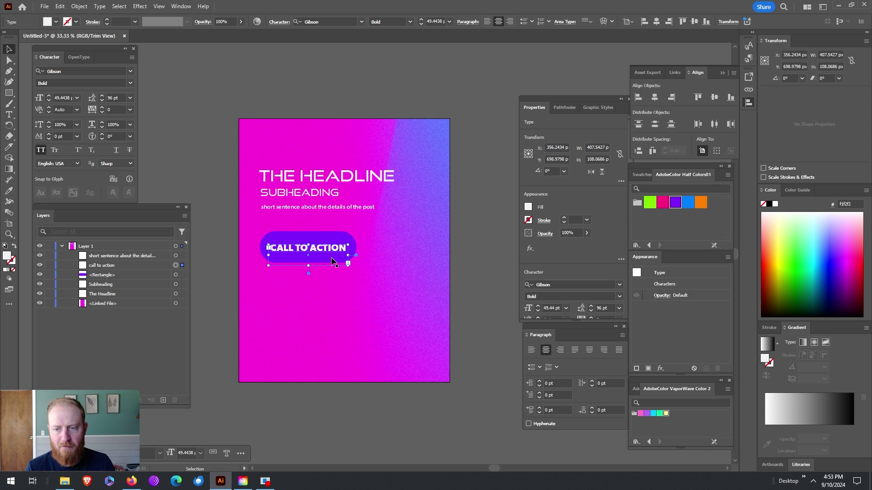
Step: Nudge the CALL TO ACTION text up slightly on the pill
left_click(328, 235, "shift")
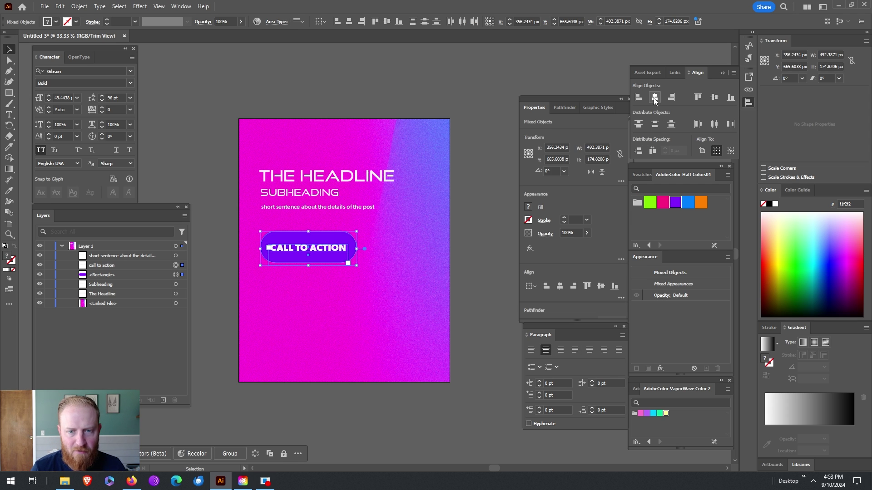
left_click(348, 151)
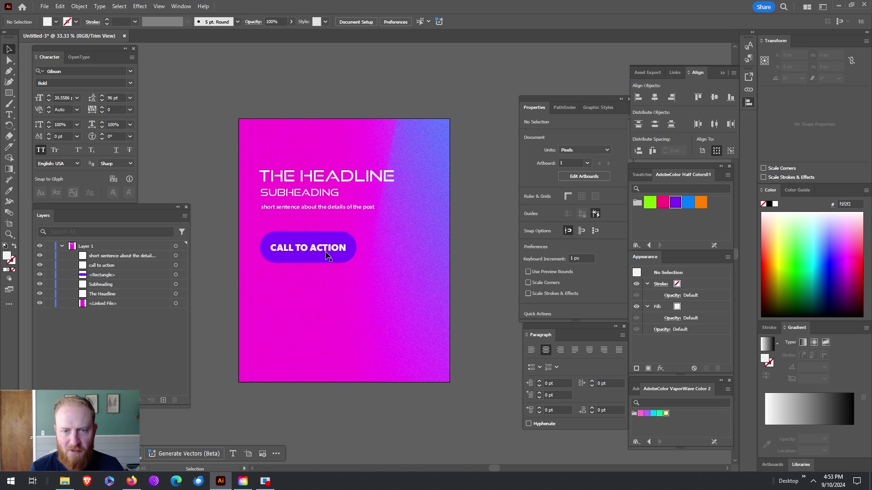
left_click(329, 256)
key("Up")
key("Up")
key("Up")
key("Up")
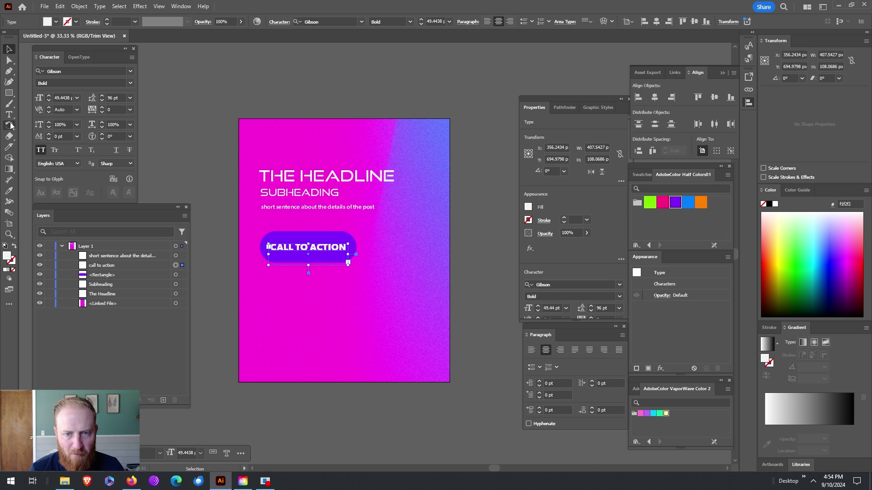
Step: Colour the CALL TO ACTION text with the background's magenta via Eyedropper, then show rulers with Ctrl+R
left_click(9, 191)
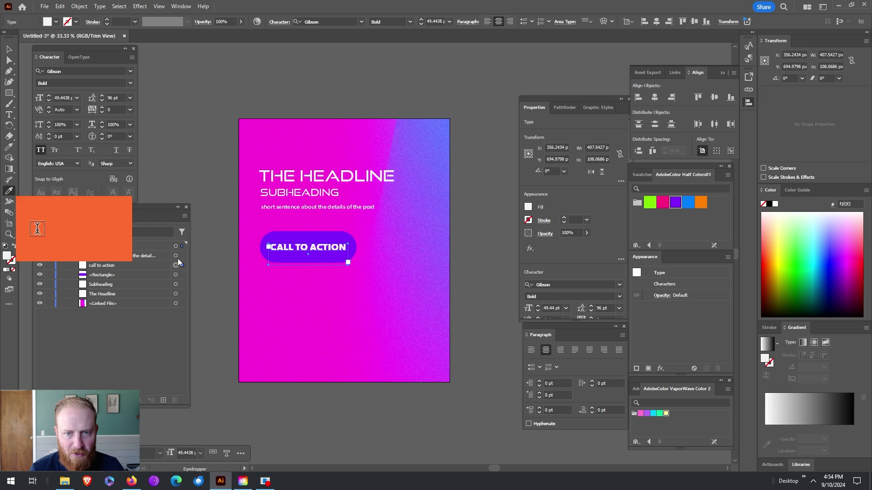
left_click(313, 219)
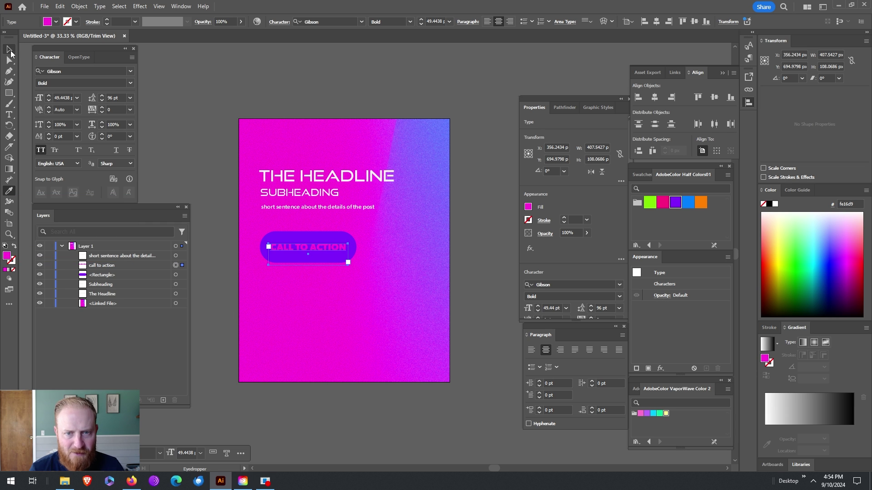
left_click(10, 50)
left_click(250, 66)
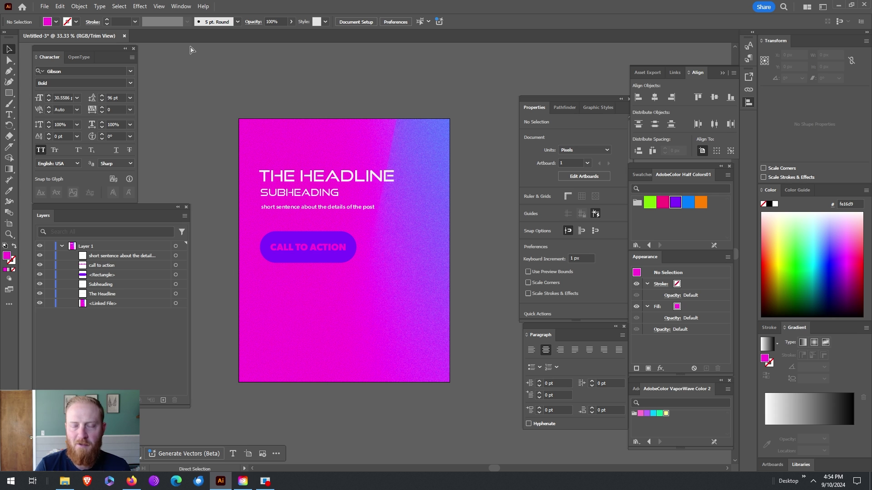
key("ctrl+r")
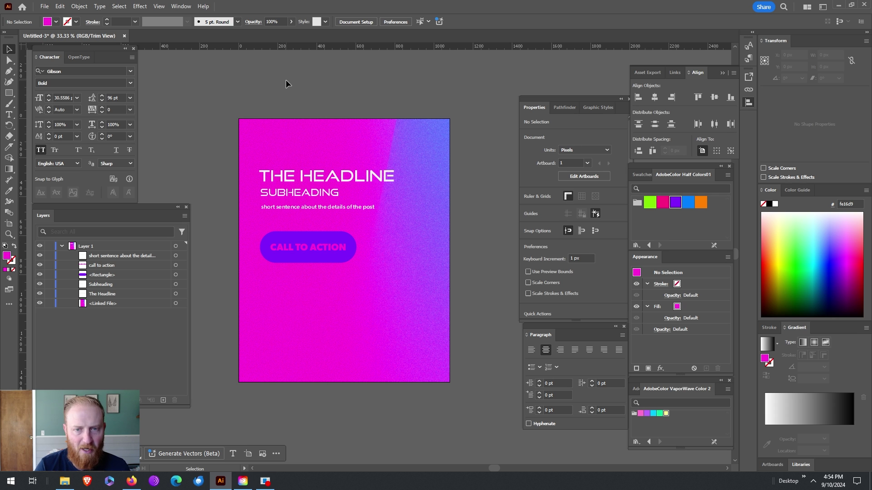
scroll(200, 208, "up", 1, "alt")
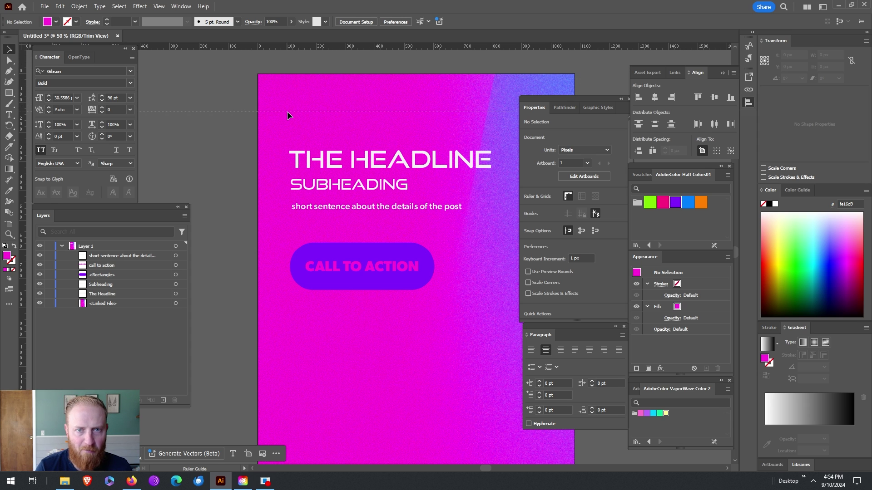
Step: Show guides and switch the view to full Preview
key("ctrl+semicolon")
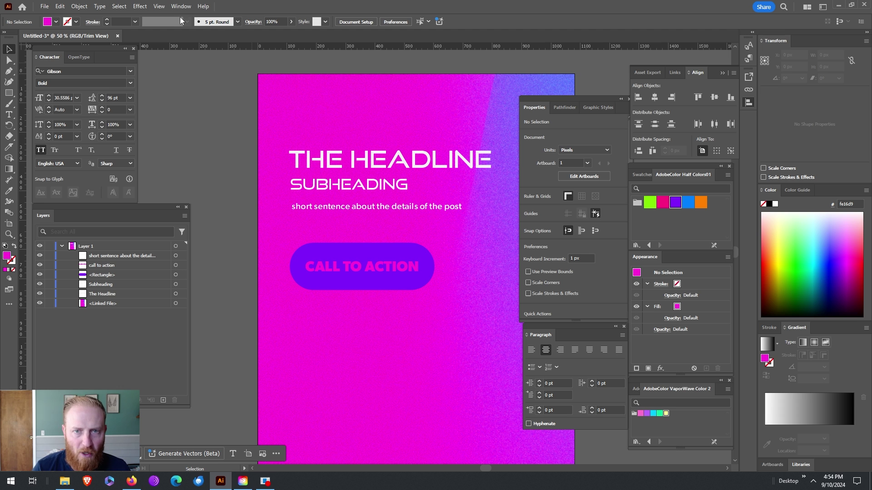
left_click(159, 7)
left_click(182, 60)
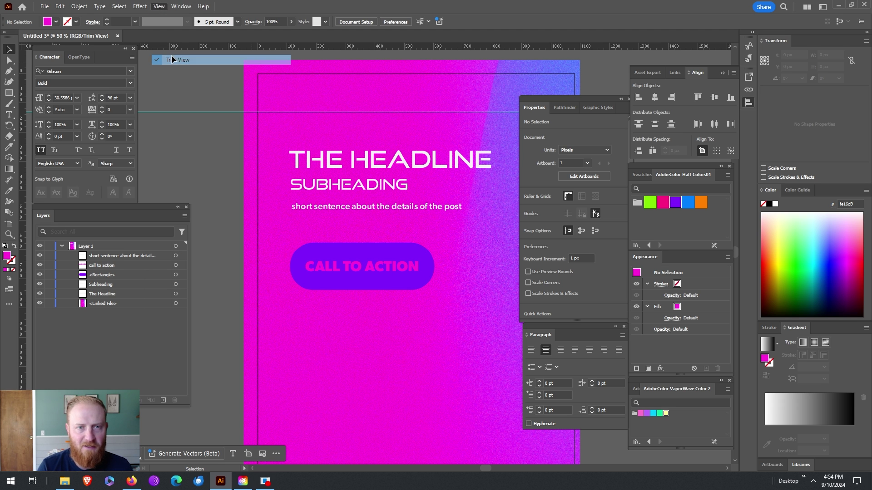
scroll(318, 172, "down", 5)
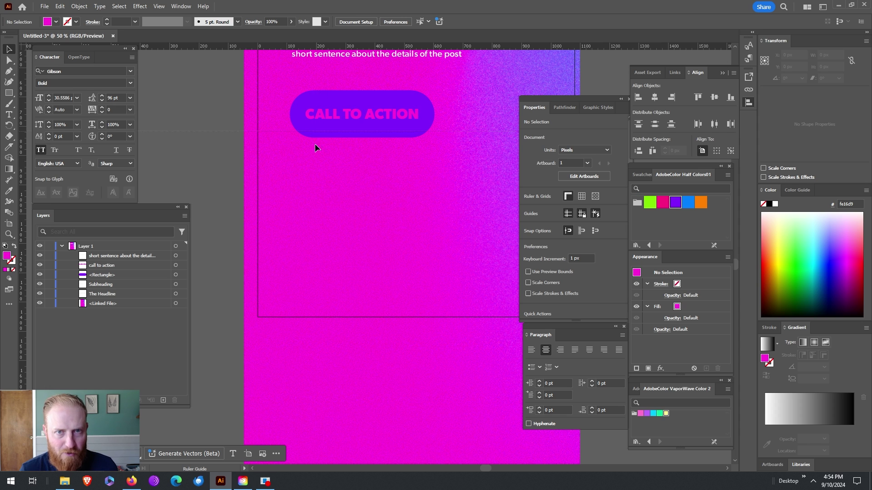
left_click(312, 248)
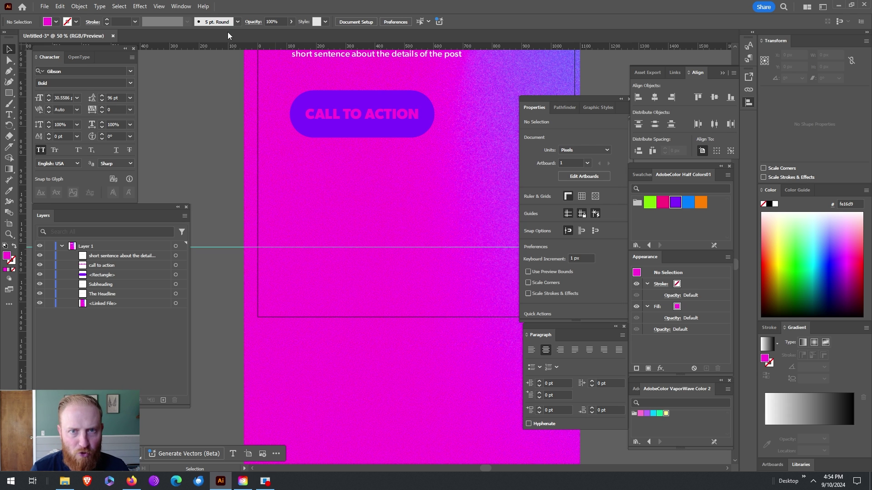
Step: Lock the background image in Layers and move the headline, text and button block higher
left_click(159, 6)
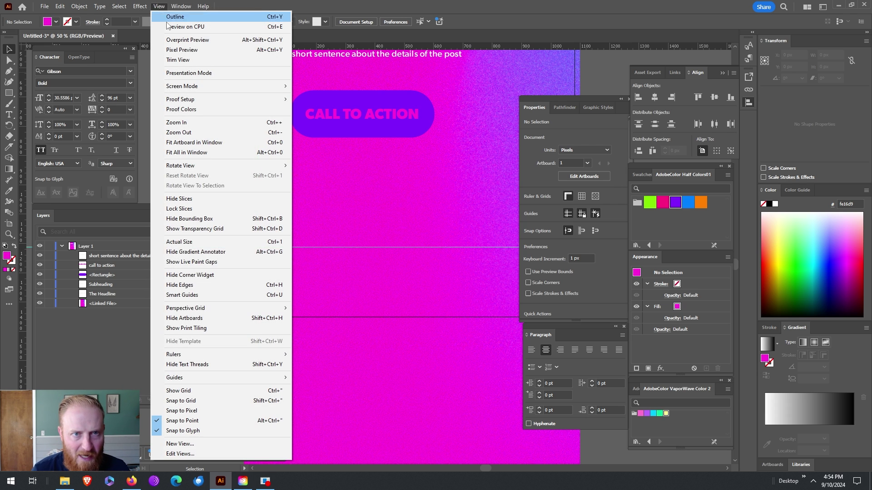
mouse_move(228, 377)
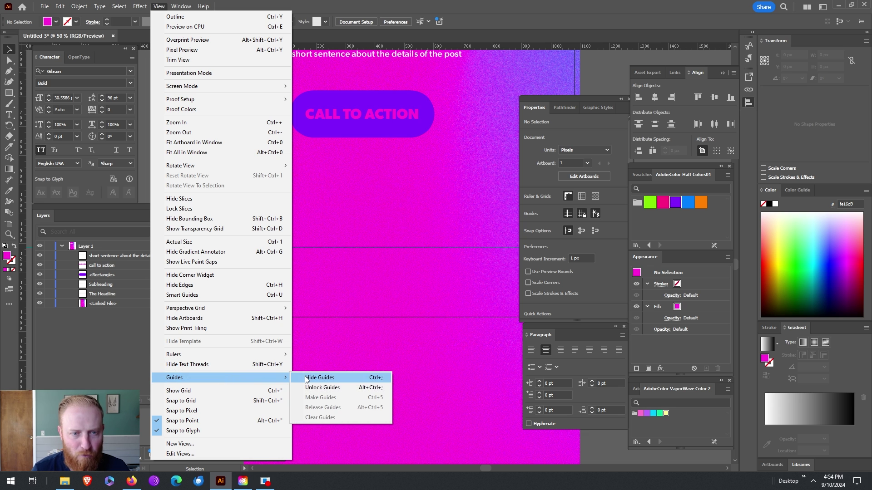
left_click(492, 4)
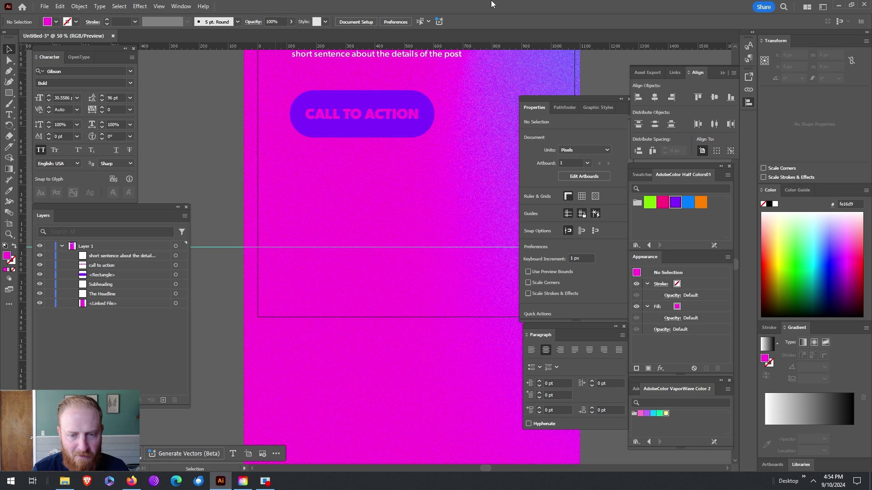
scroll(304, 269, "up", 1)
scroll(295, 268, "down", 2)
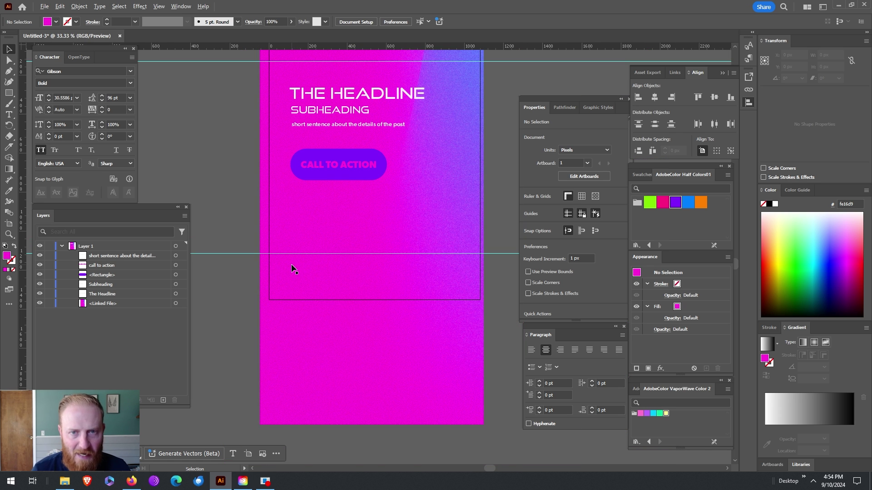
scroll(396, 186, "right", 1)
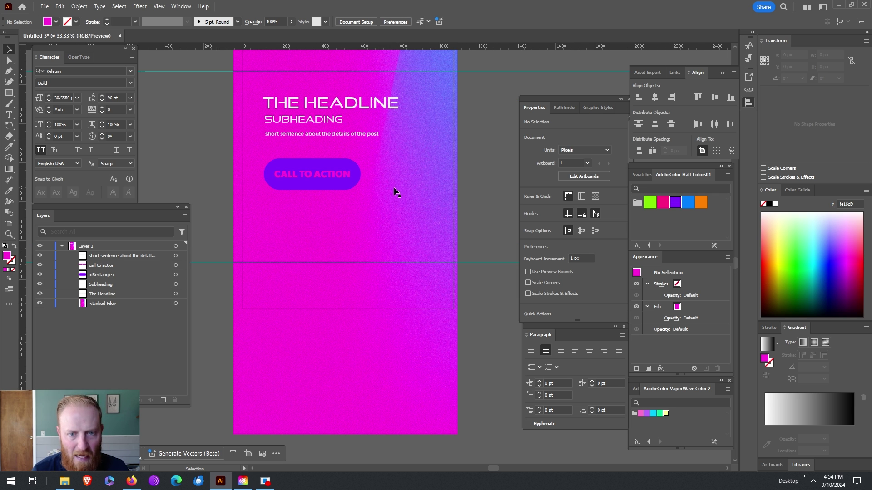
left_click(310, 123)
left_click(50, 323)
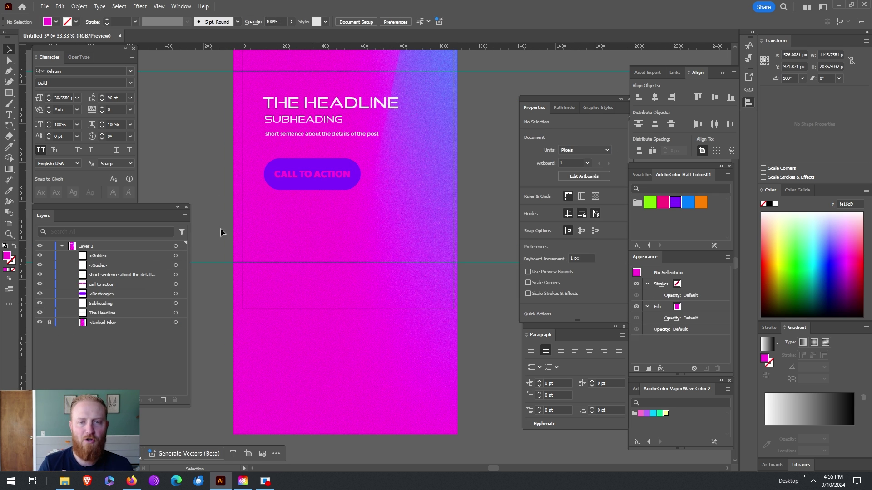
left_click_drag(325, 88, 326, 168)
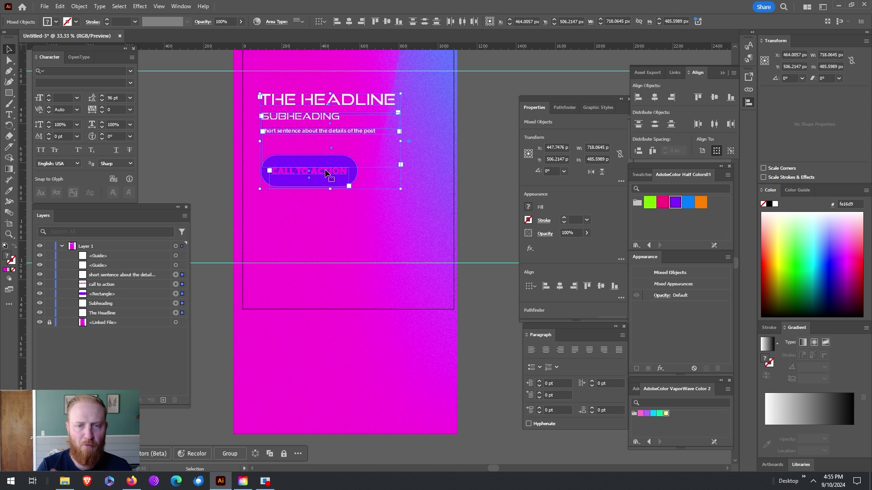
Step: Turn on Trim View so only the artboard is shown
left_click(466, 153)
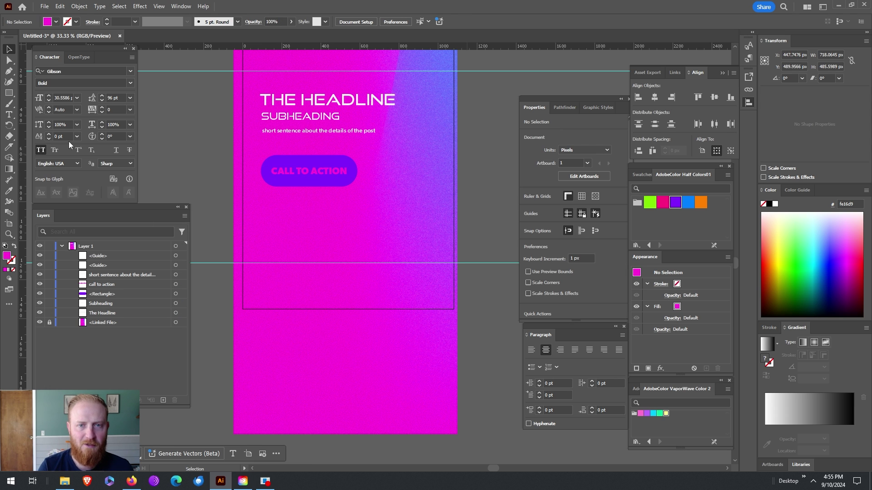
left_click(9, 93)
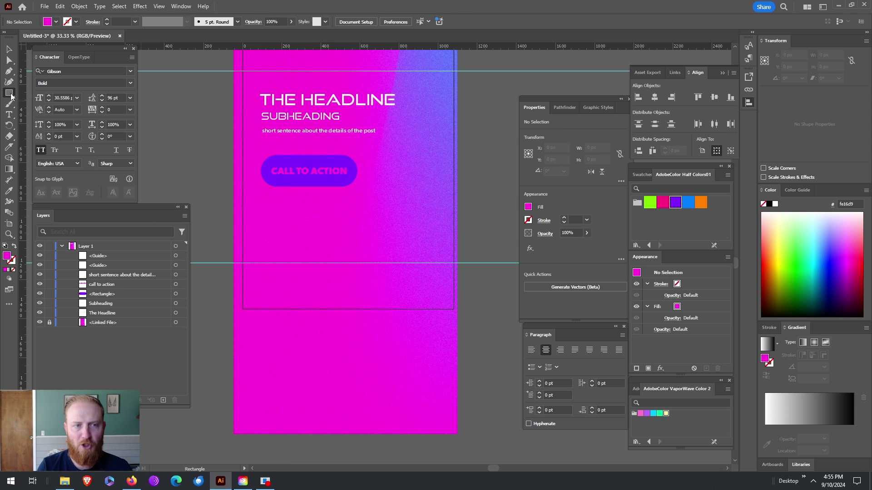
left_click(159, 6)
left_click(169, 59)
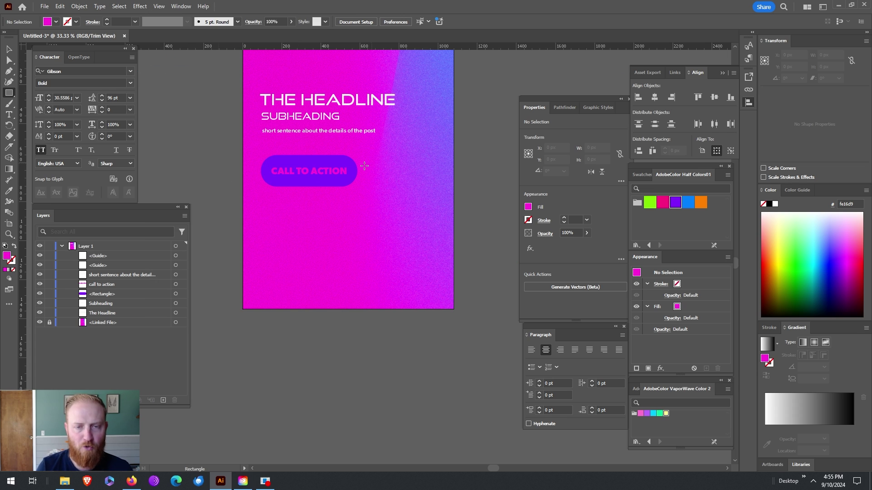
Step: Draw a magenta circle about 949.94 px wide over the artboard's lower right, then nudge it up
left_click_drag(9, 94, 35, 105)
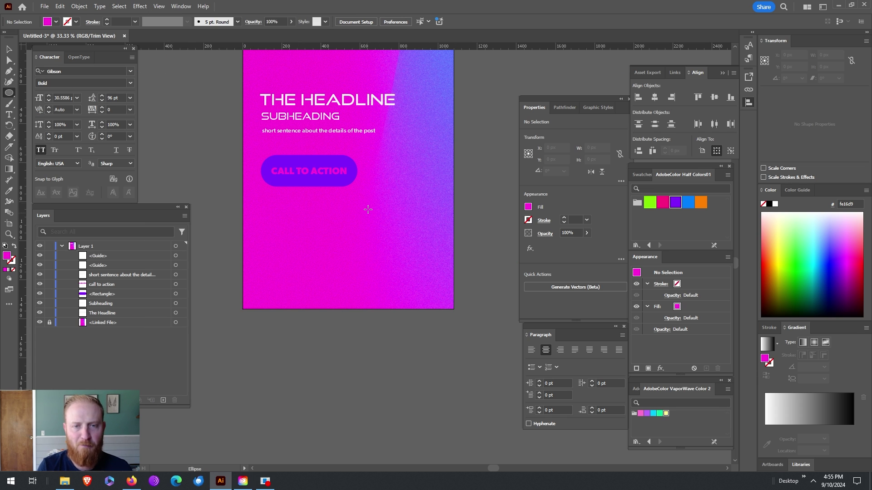
left_click_drag(357, 192, 521, 376)
key("v")
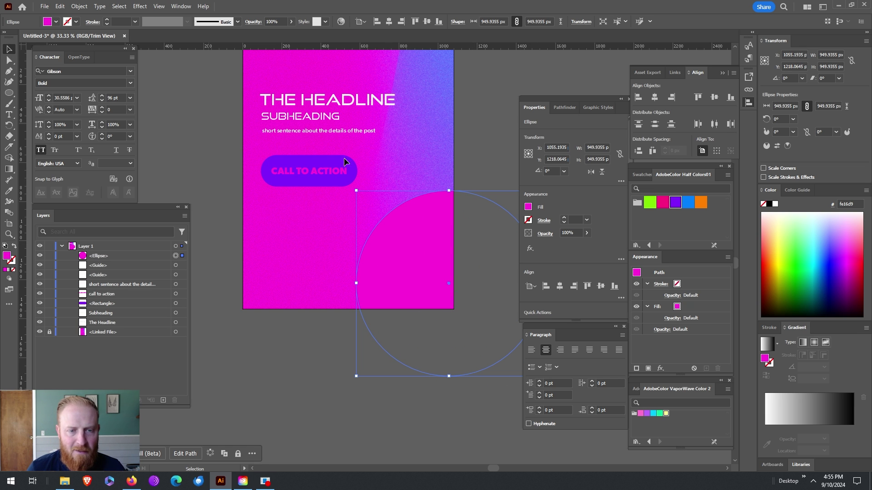
left_click_drag(486, 265, 486, 255)
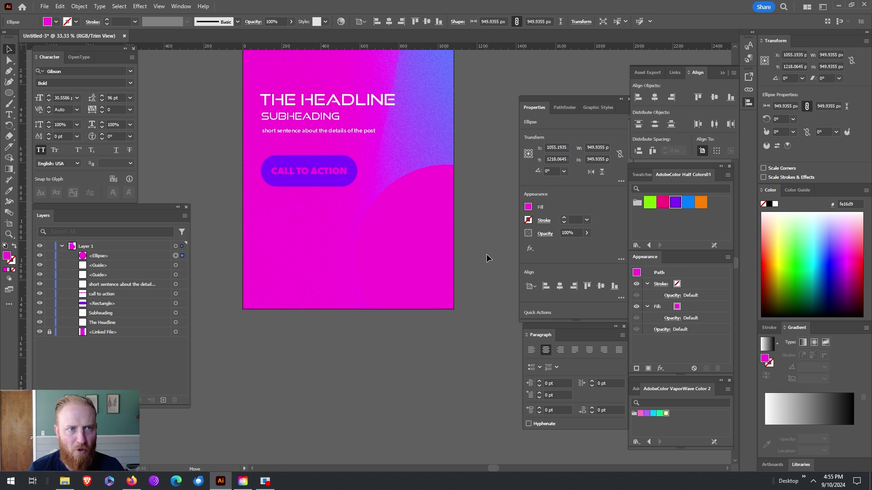
scroll(355, 311, "up", 2)
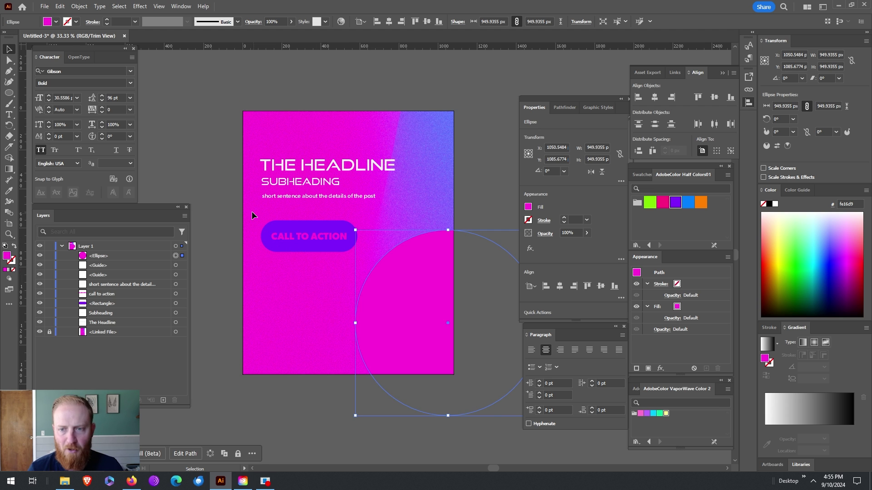
scroll(251, 211, "down", 1)
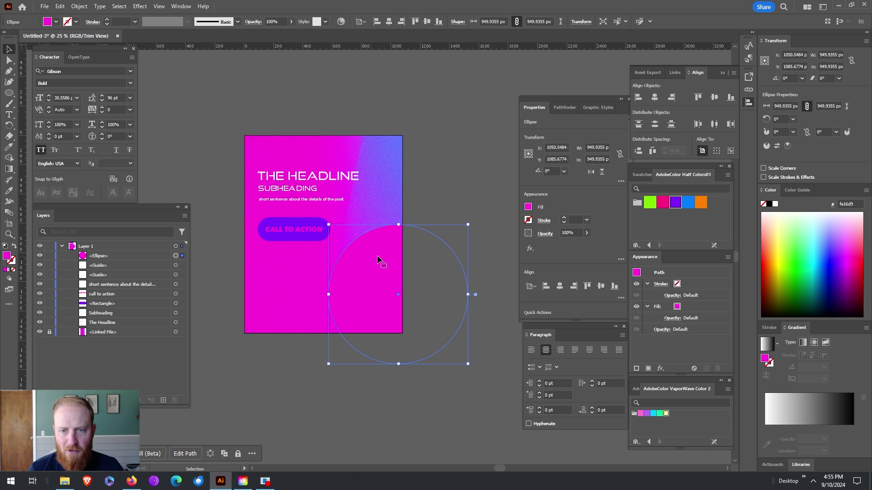
scroll(399, 219, "down", 1)
Step: Place the ice-cream JPG from backgrounds pack1 as a 960 × 1440 px linked image over the right side
left_click(45, 6)
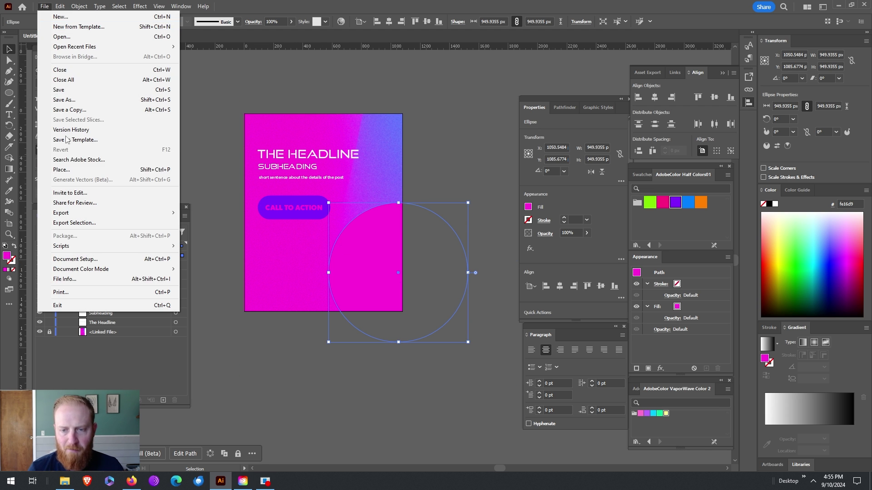
left_click(68, 169)
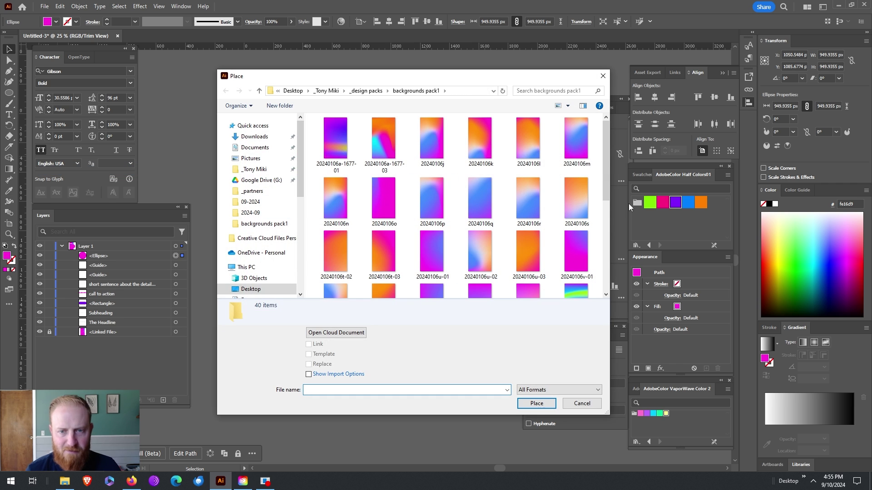
left_click_drag(603, 148, 603, 200)
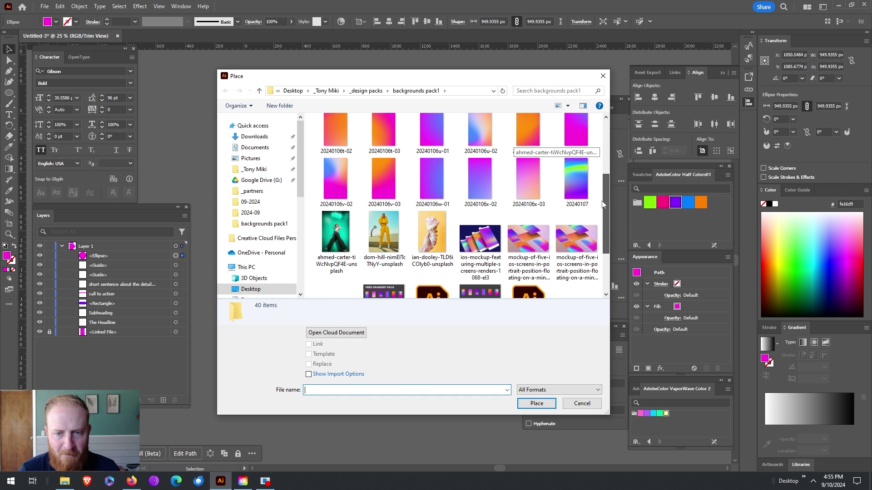
left_click(443, 257)
left_click(537, 403)
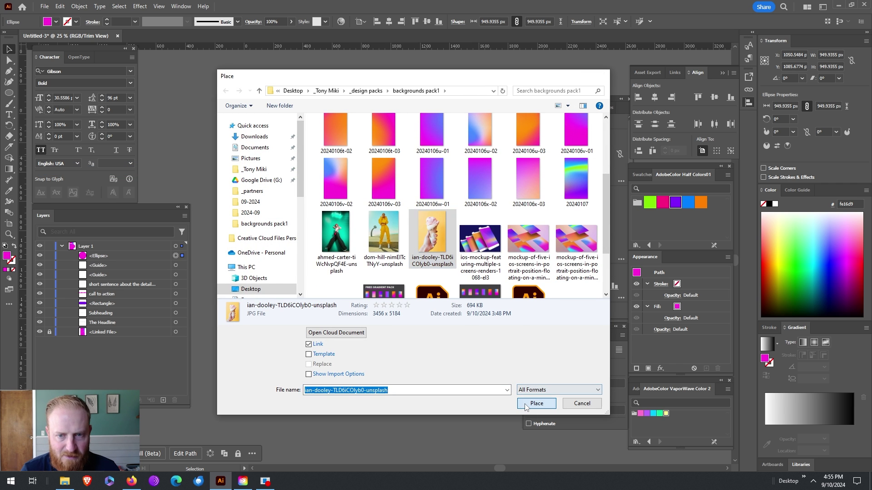
left_click_drag(336, 178, 476, 389)
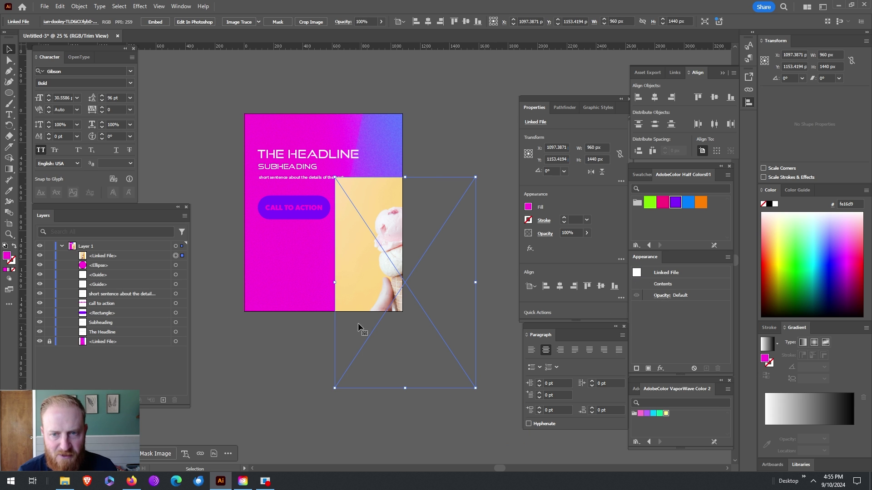
Step: Stack the circle above the ice-cream photo and make a clipping mask from them
left_click_drag(410, 277, 386, 274)
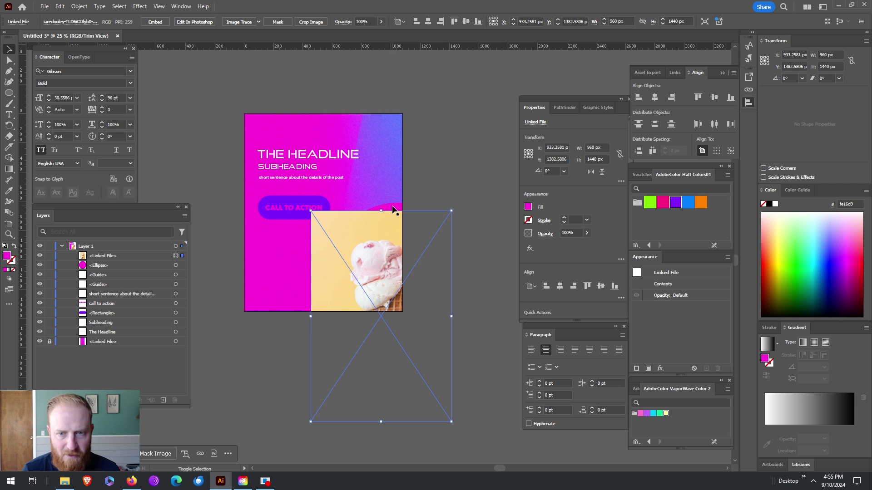
left_click(395, 207, "shift")
right_click(403, 263)
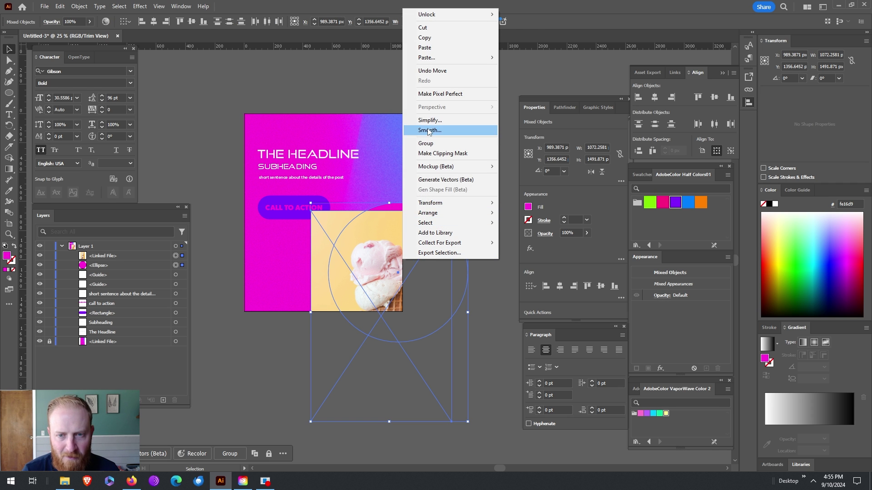
left_click(431, 156)
left_click(517, 248)
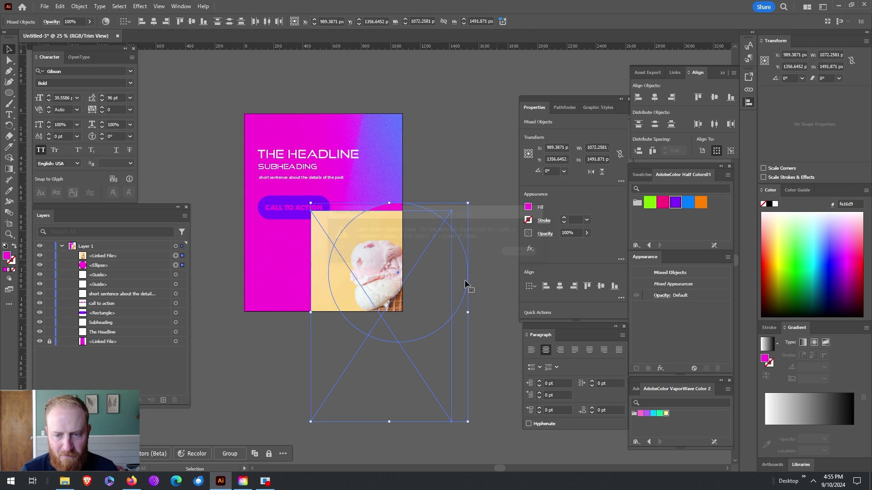
left_click_drag(118, 266, 121, 258)
right_click(368, 250)
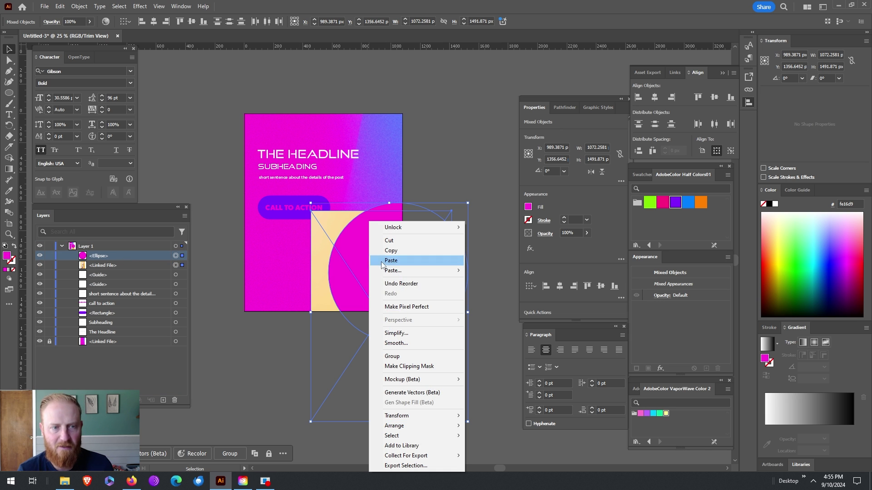
left_click(409, 366)
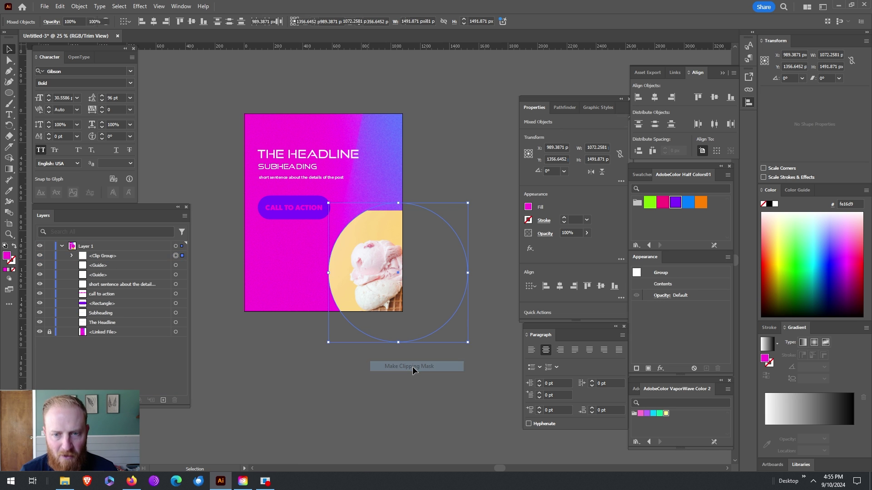
Step: Shrink and shift the ice-cream photo inside the clip group so the cone is centred in the circle
left_click(71, 257)
left_click(183, 275)
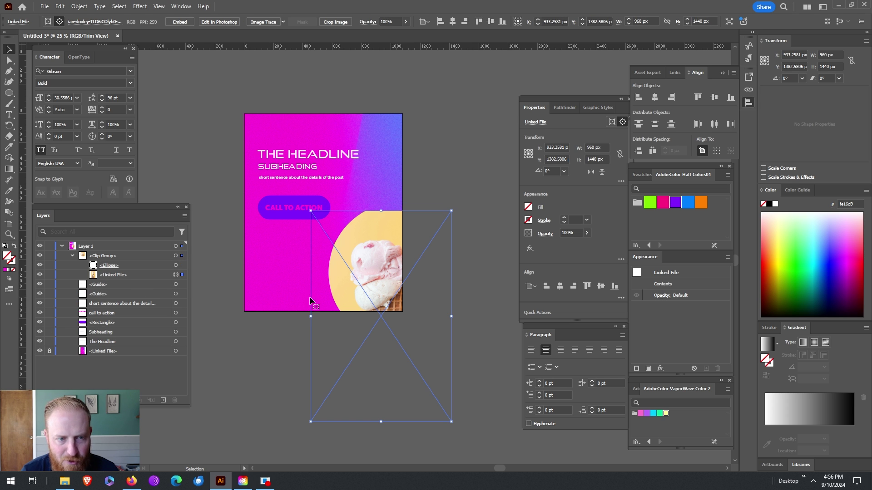
left_click_drag(383, 293, 385, 275)
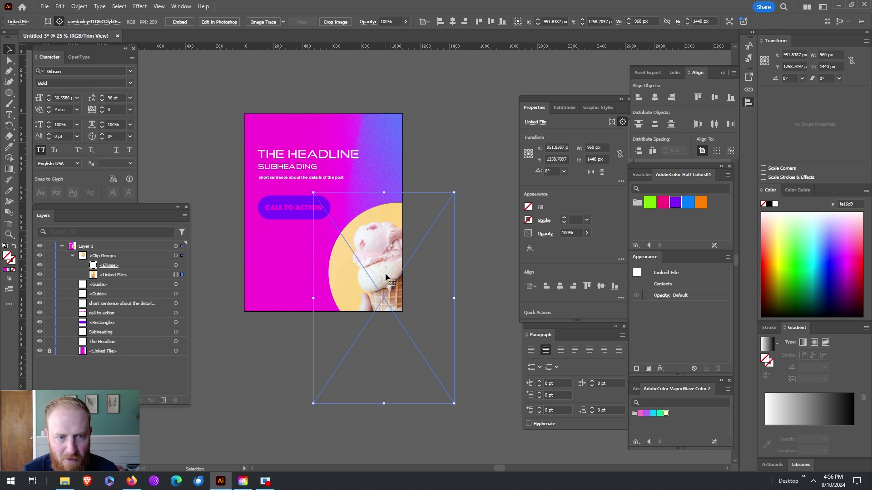
mouse_move(313, 405)
left_mouse_down()
mouse_move(320, 368)
mouse_move(303, 392)
left_mouse_up()
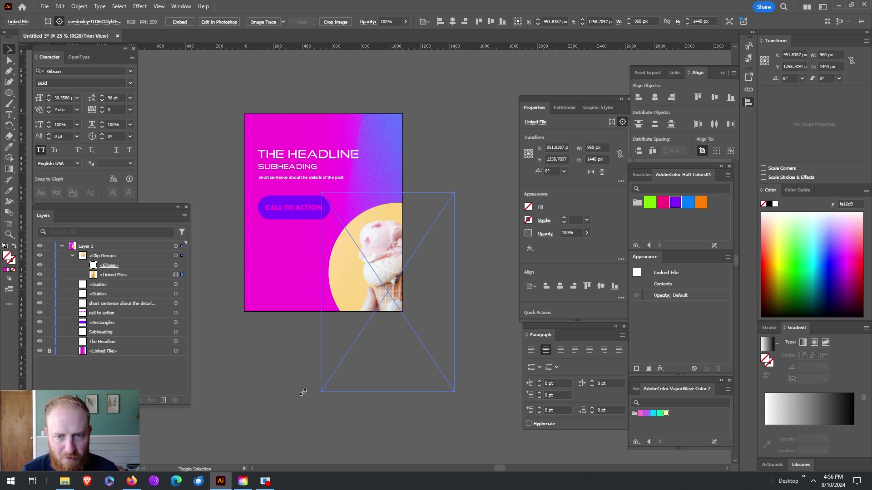
left_click_drag(398, 342, 373, 350)
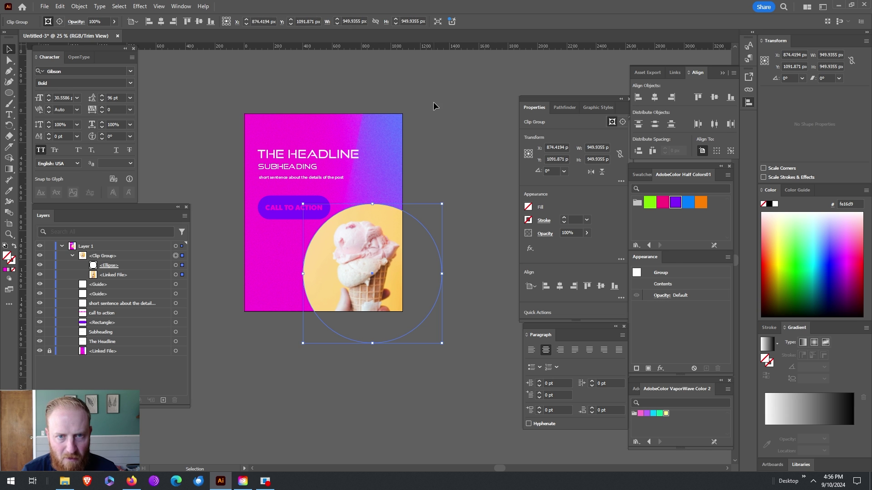
left_click(426, 289)
left_click(175, 275)
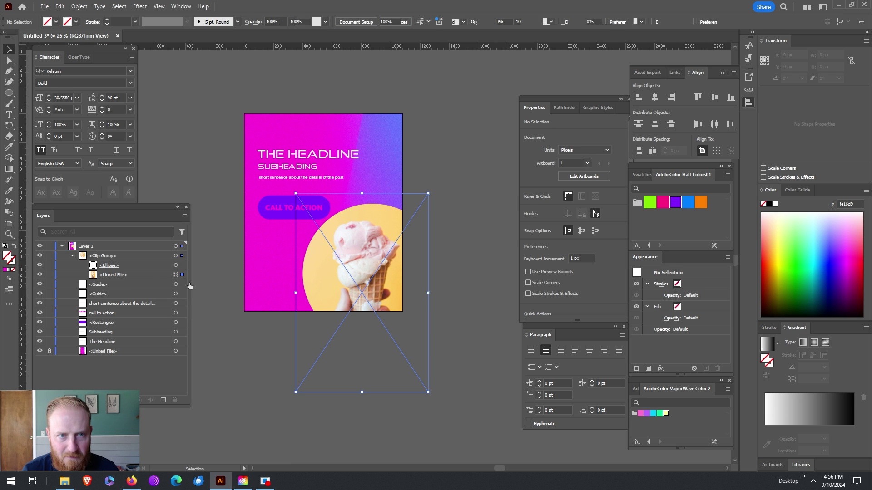
left_click_drag(364, 265, 365, 259)
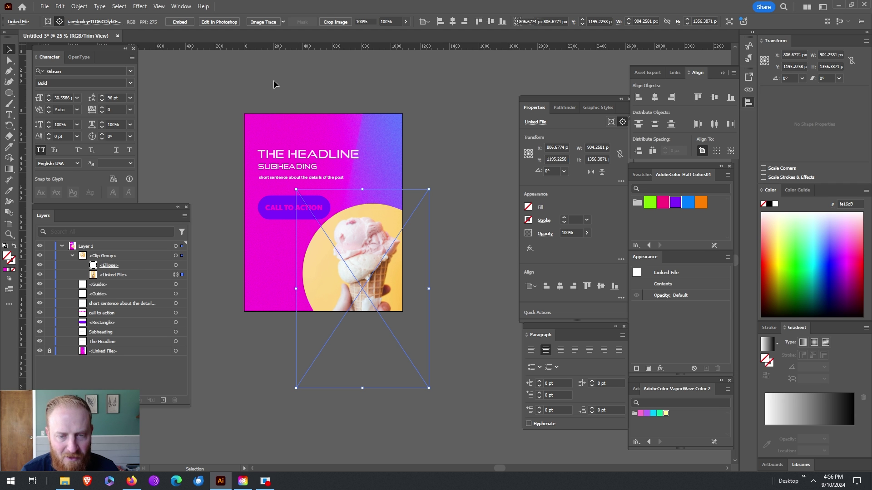
left_click(241, 225)
Step: Toggle Preview and Trim View, then zoom out to make room on the canvas
left_click(159, 6)
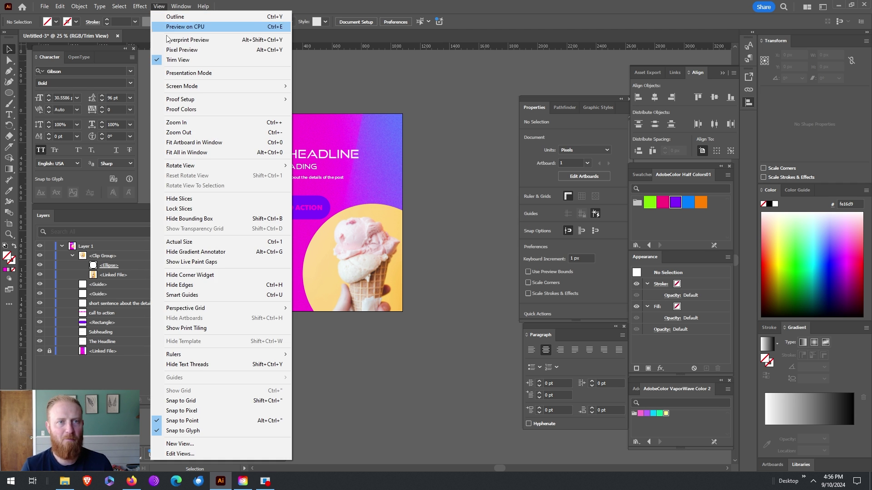
left_click(181, 60)
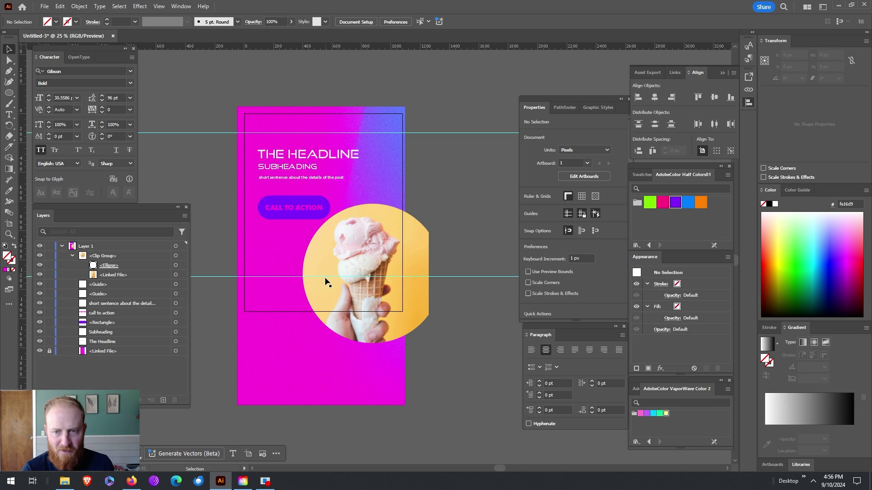
left_click(159, 7)
left_click(174, 61)
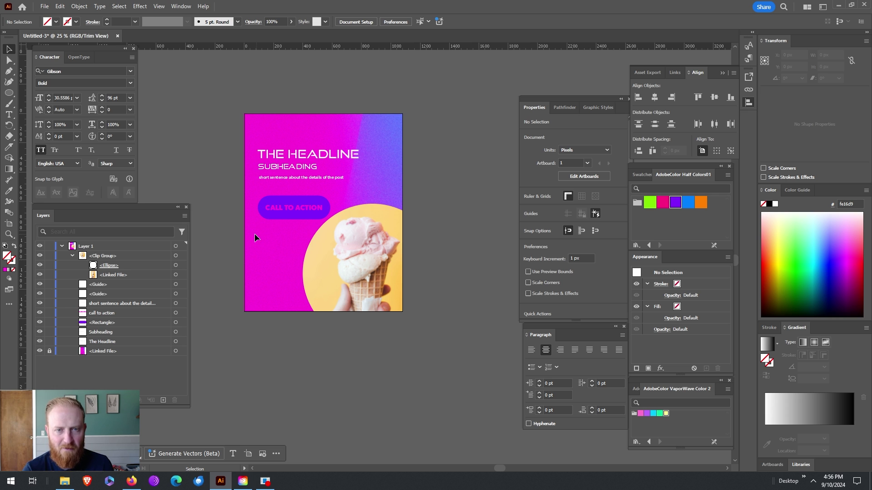
key("ctrl+minus")
key("ctrl+minus")
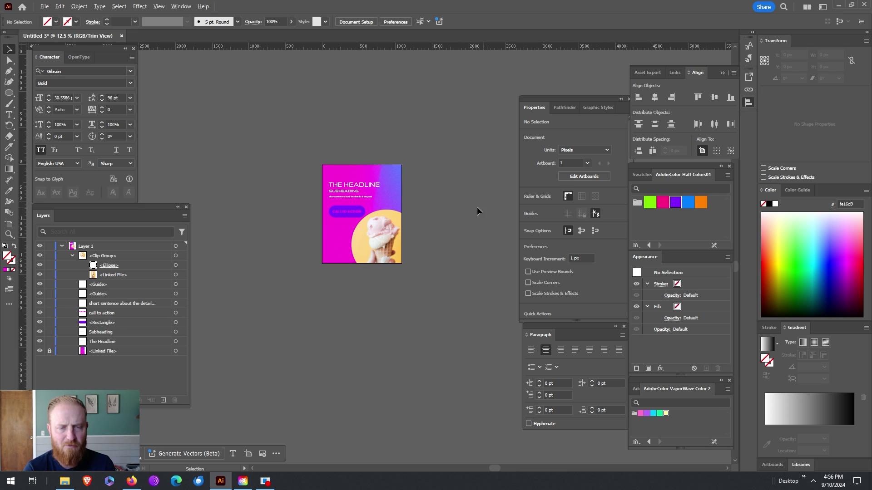
Step: Unlock the background and Alt-drag the artboard right to create Artboard 1 copy
key("shift+o")
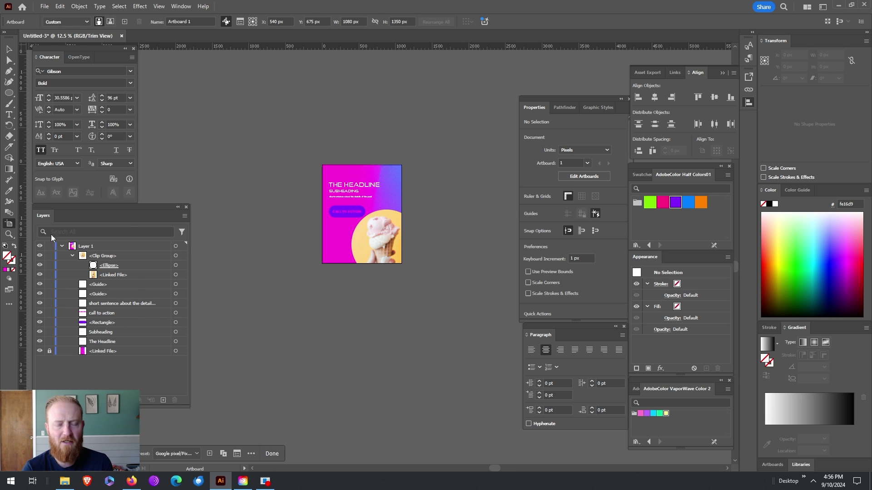
left_click_drag(492, 469, 530, 469)
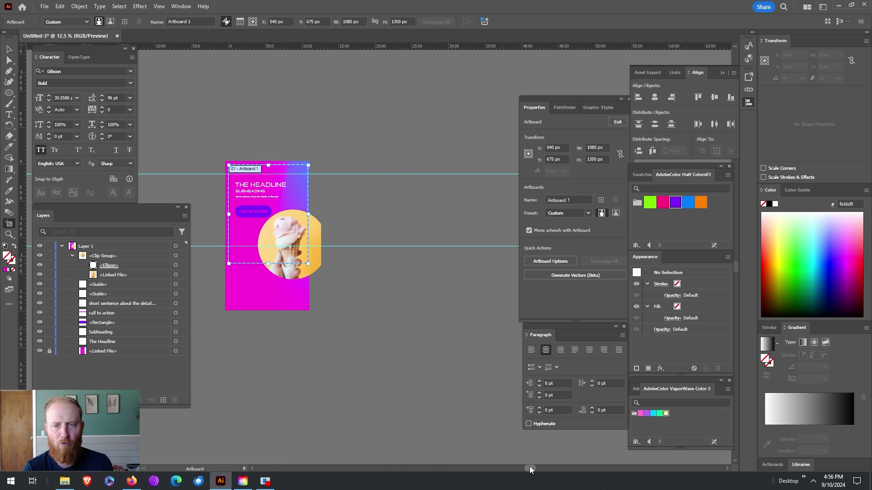
left_click(50, 351)
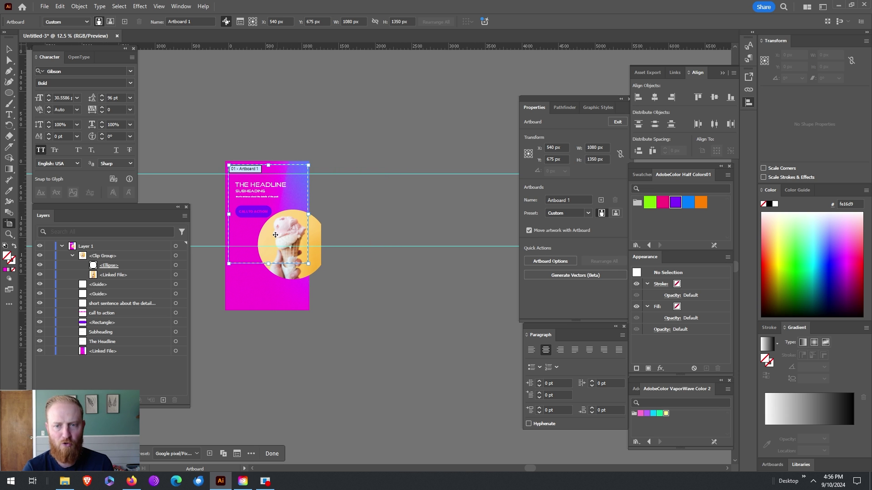
left_click_drag(275, 235, 418, 246)
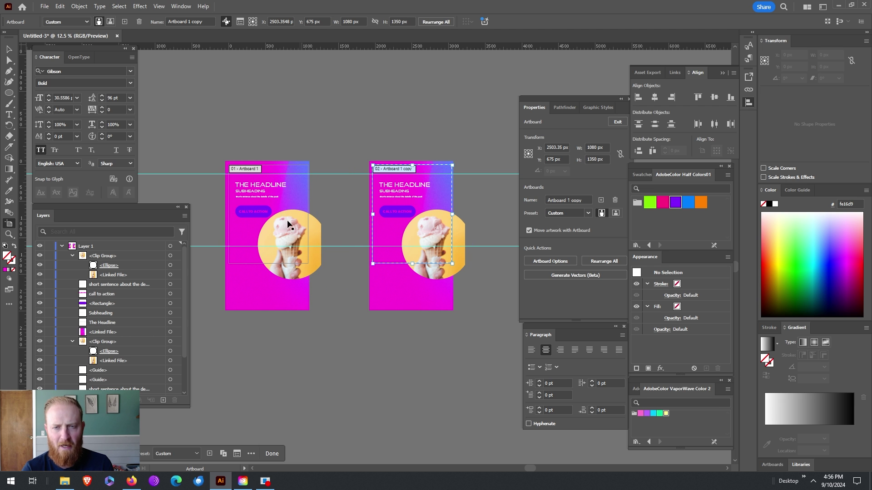
left_click(9, 49)
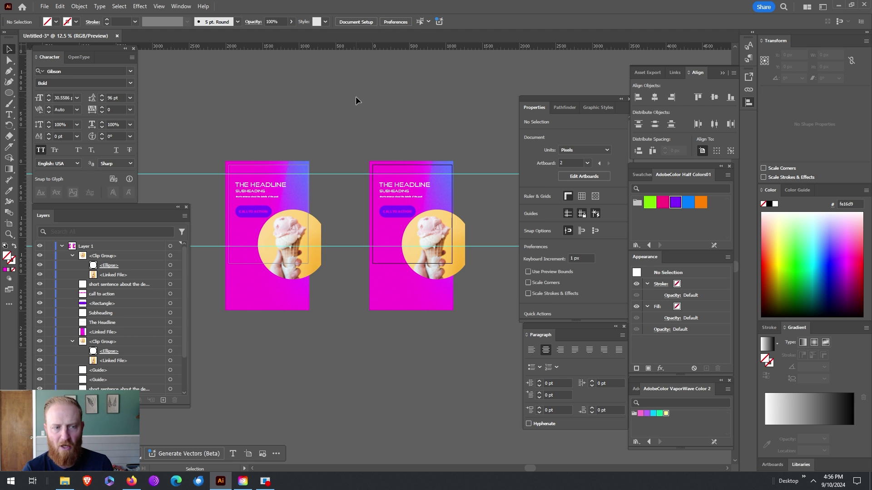
left_click(159, 7)
Step: Set Artboard 1 copy's height to 1920 px in Artboard Options, making it 1080 × 1920 px
left_click(178, 59)
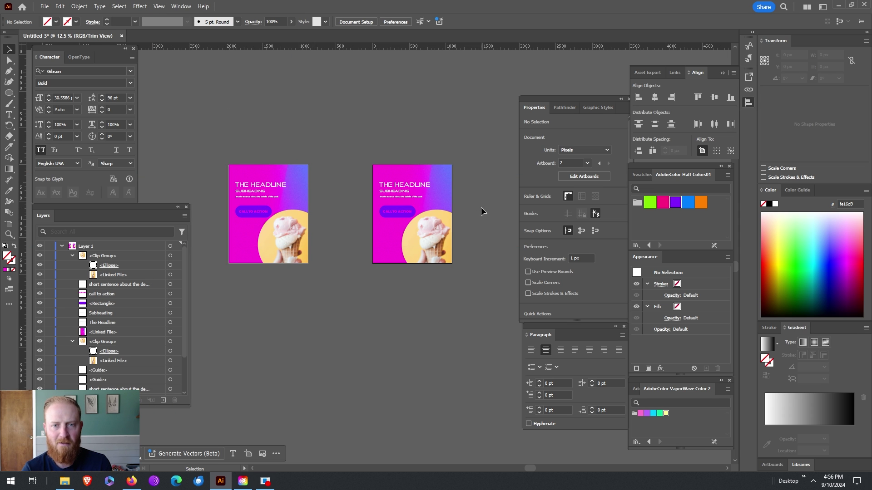
left_click(429, 227)
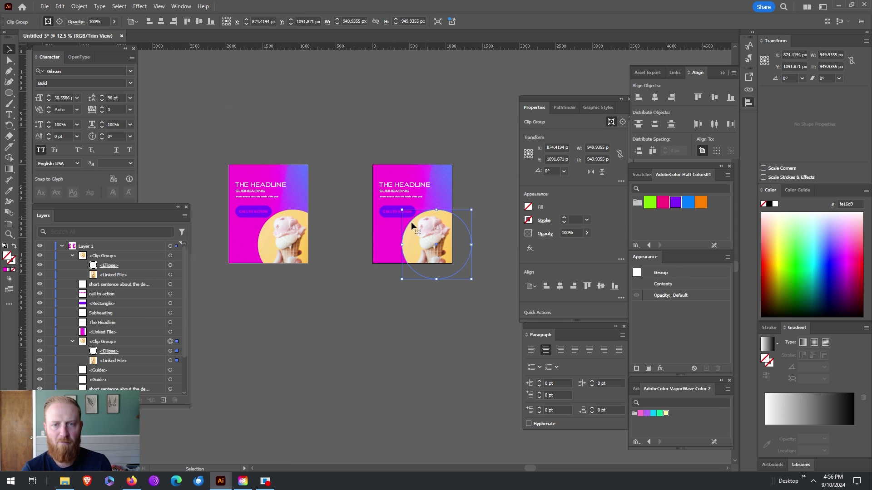
left_click(9, 224)
double_click(9, 224)
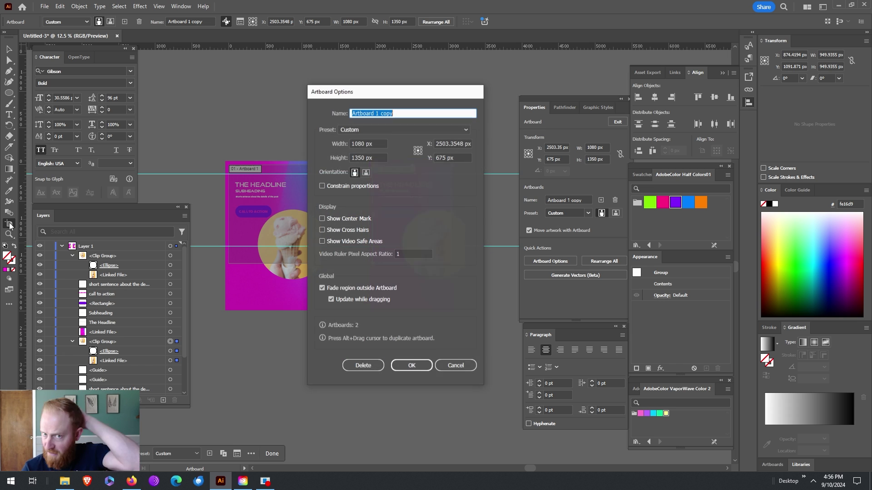
double_click(363, 158)
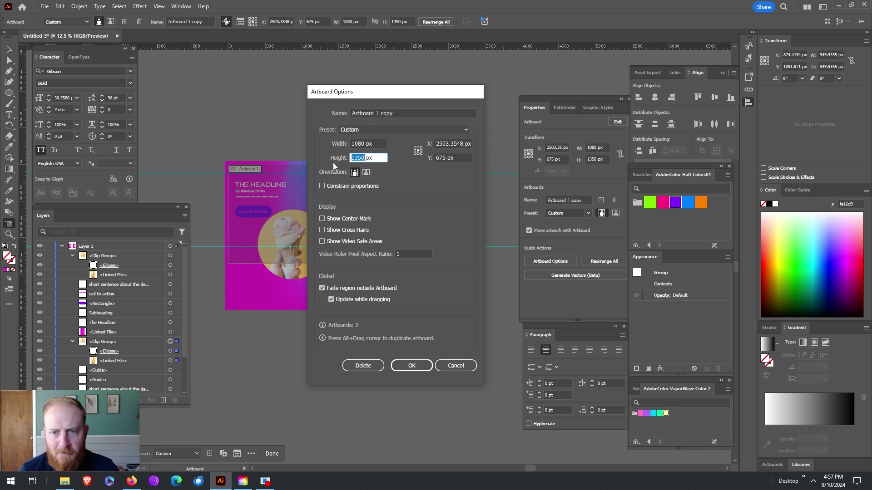
type("1920")
key("Tab")
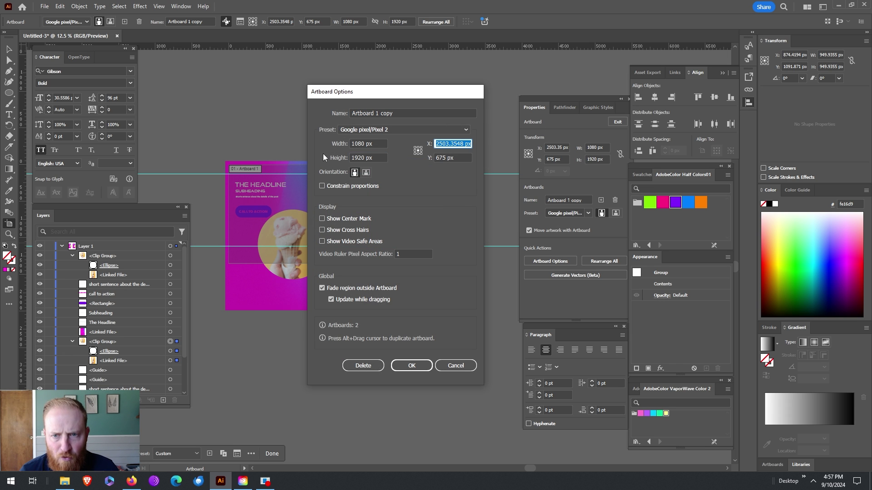
left_click(411, 366)
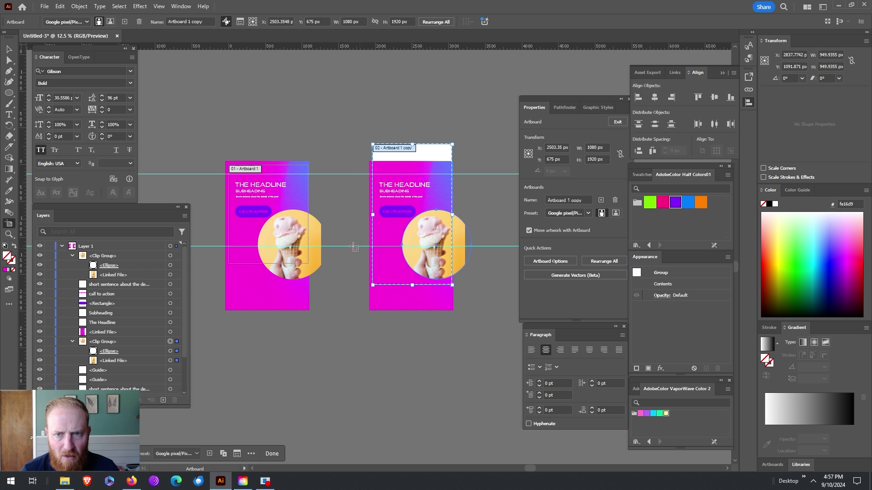
left_click(9, 49)
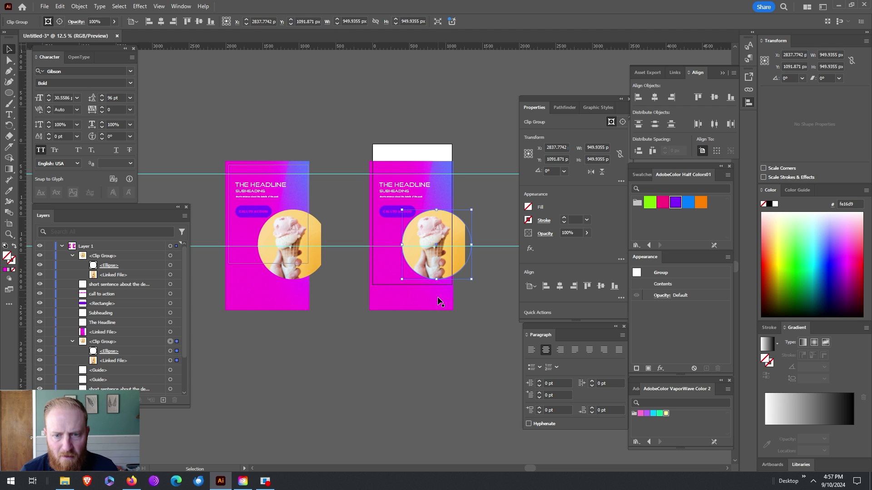
Step: Move the magenta gradient background up to fill the tall story artboard, then deselect
left_click(438, 296)
scroll(508, 192, "up", 1)
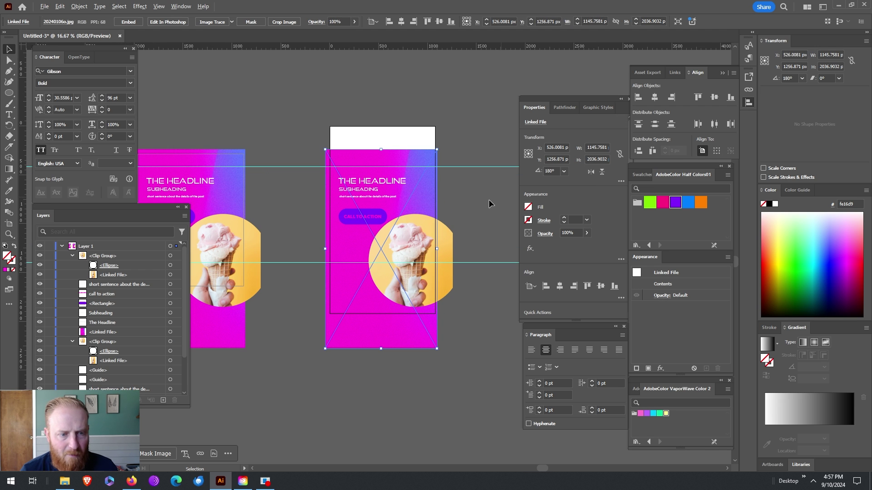
left_click_drag(400, 337, 402, 310)
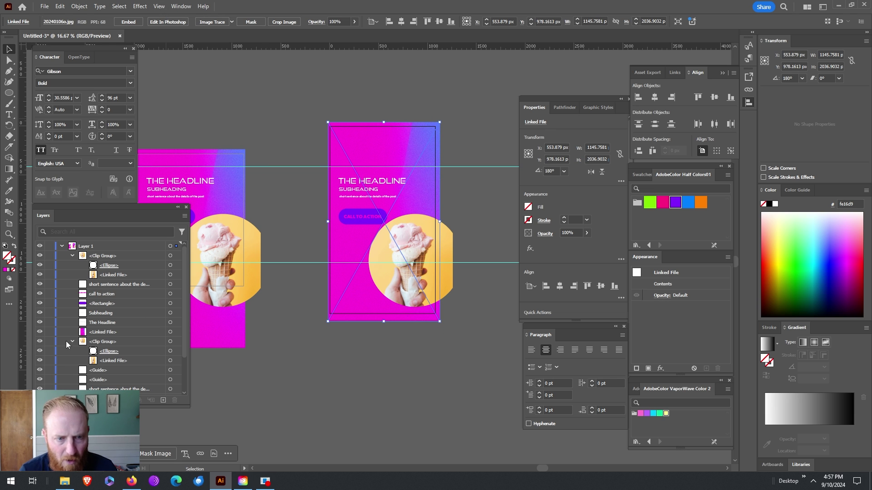
scroll(112, 334, "down", 3)
key("ctrl+shift+a")
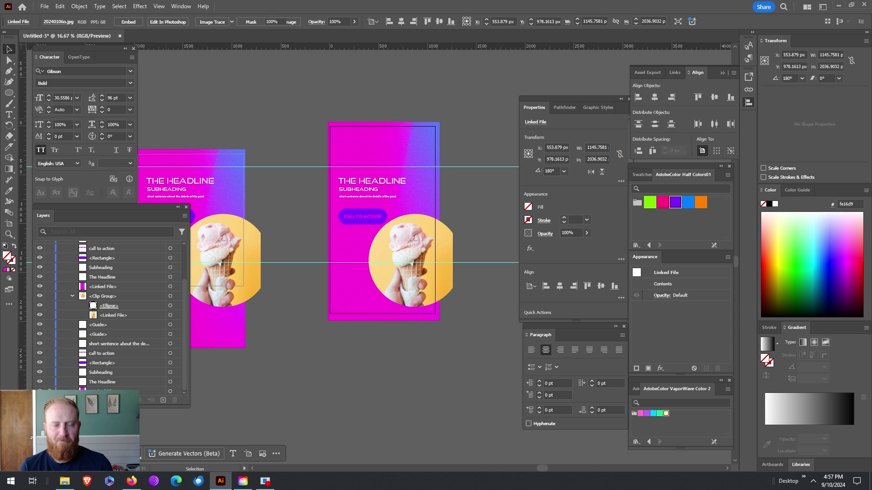
Step: Select the ice-cream photo inside the circle mask and show the Links panel
left_click(406, 284)
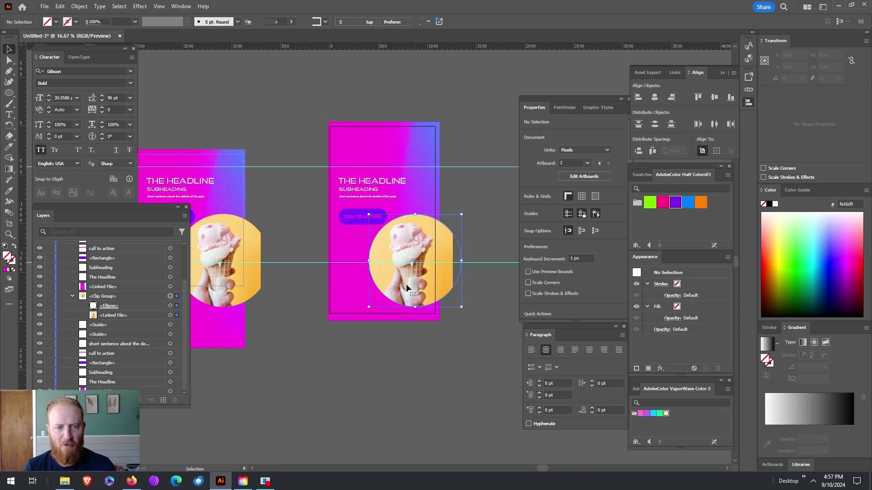
left_click(177, 315)
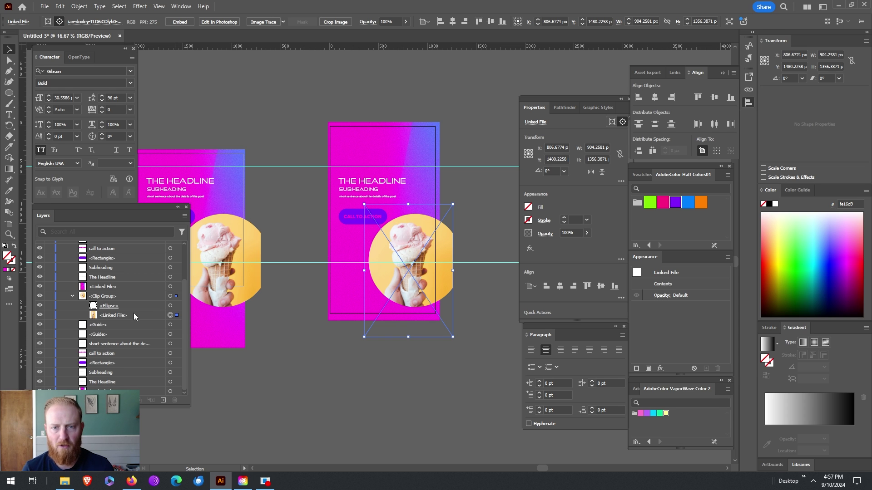
left_click(159, 315)
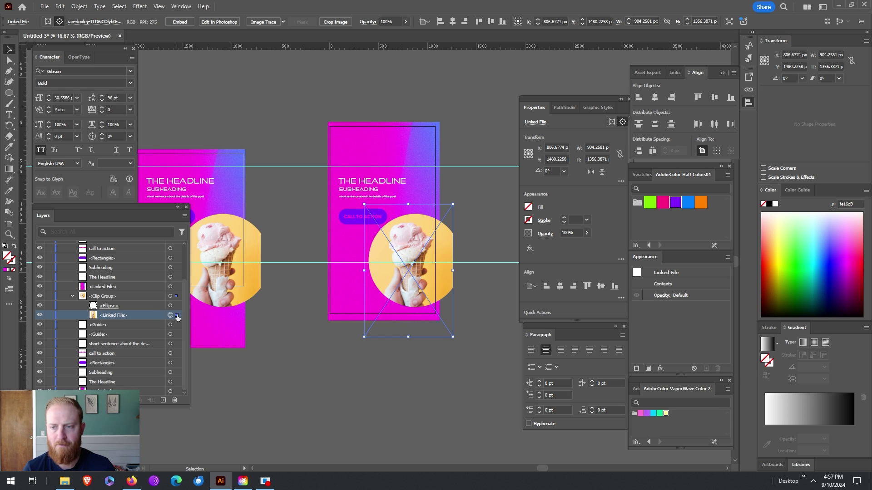
left_click(675, 73)
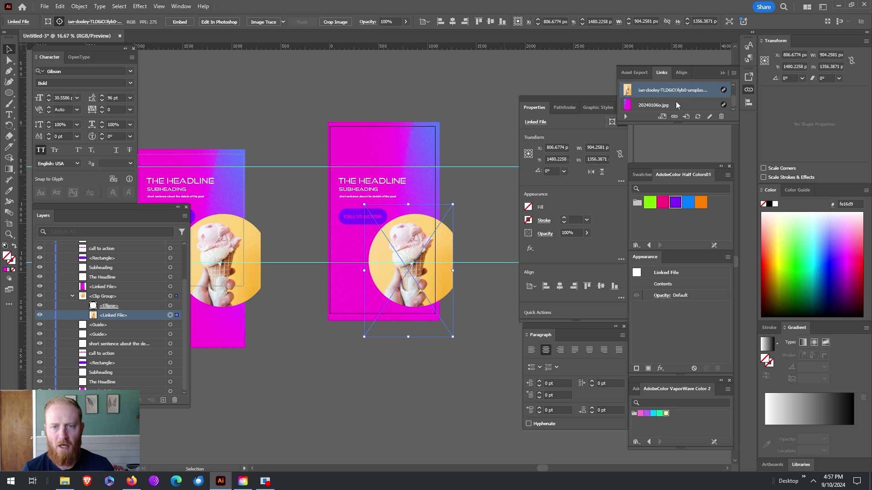
Step: Relink the ice-cream image to the dom-hill-nimElTcTNyY-unsplash photo of the woman in yellow
left_click(681, 116)
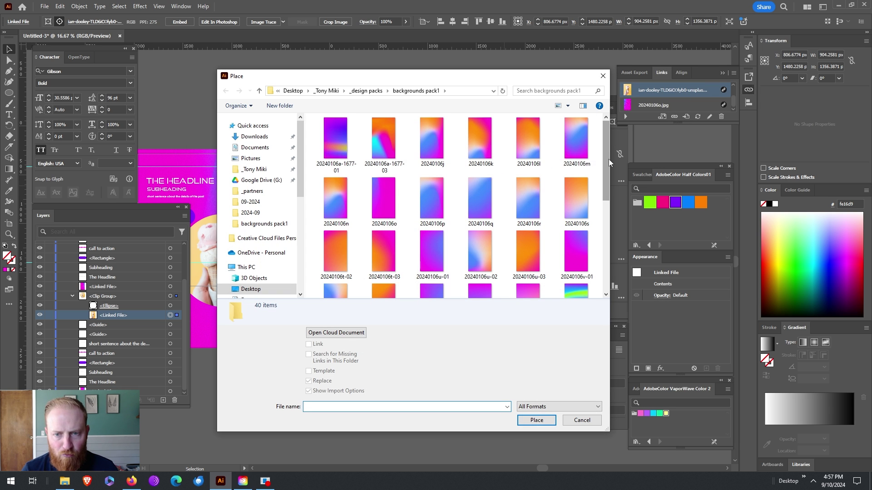
left_click_drag(606, 160, 606, 254)
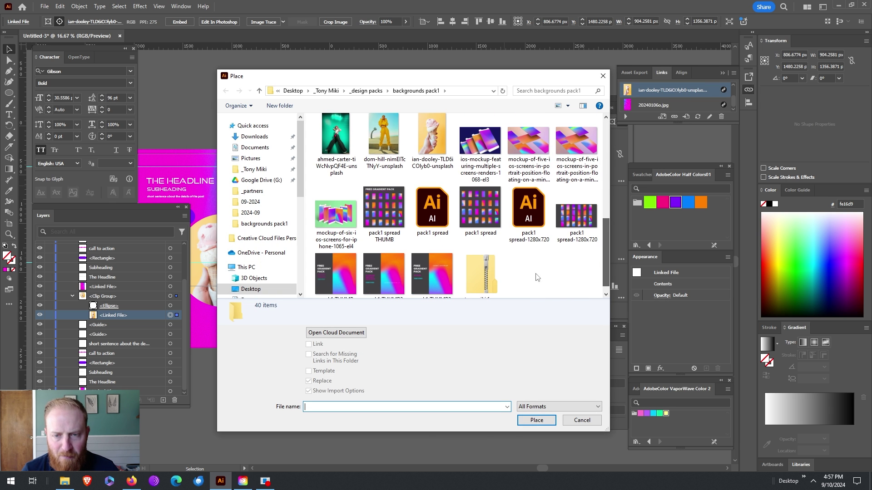
left_click(384, 139)
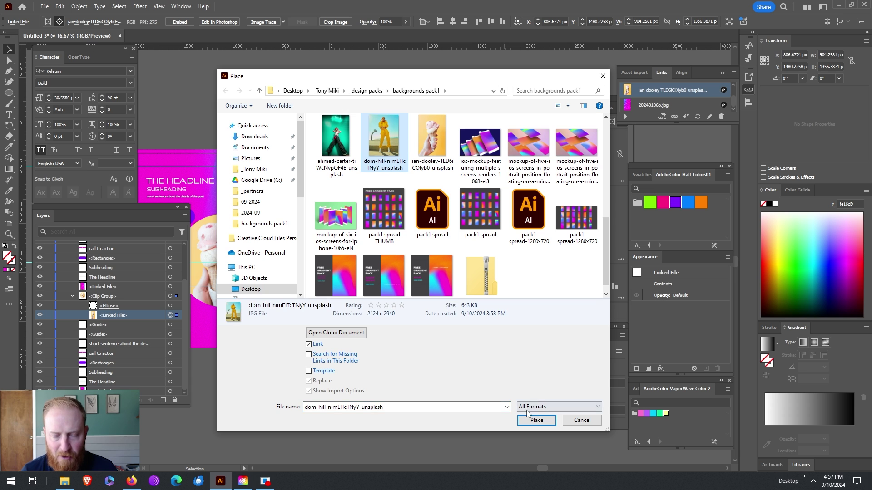
left_click(537, 420)
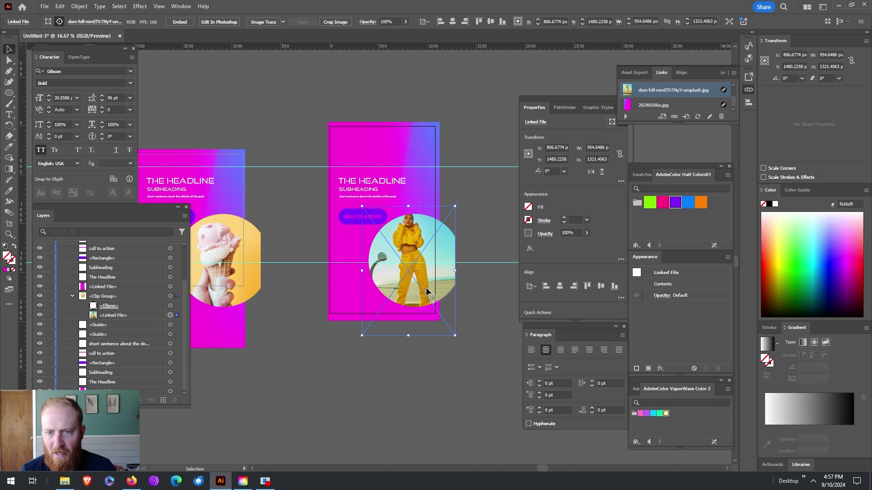
Step: Nudge the new photo within the circle and deselect it
mouse_move(425, 277)
left_mouse_down()
mouse_move(423, 288)
mouse_move(425, 280)
left_mouse_up()
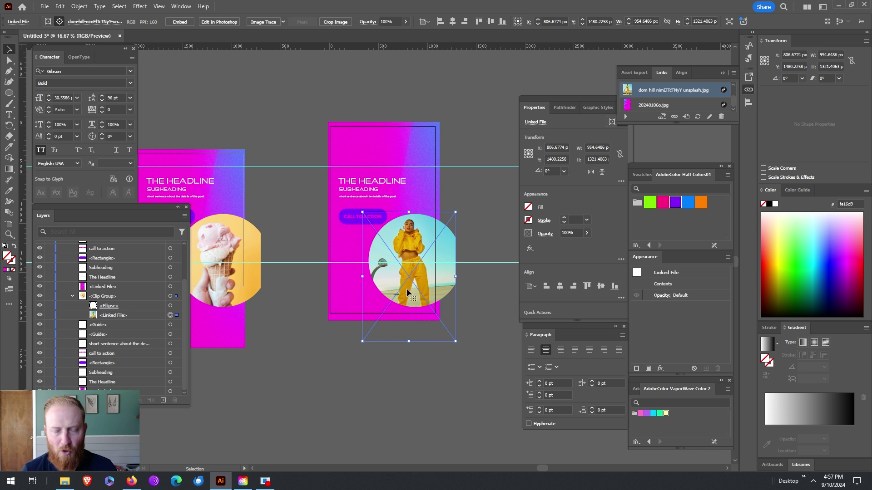
left_click(159, 6)
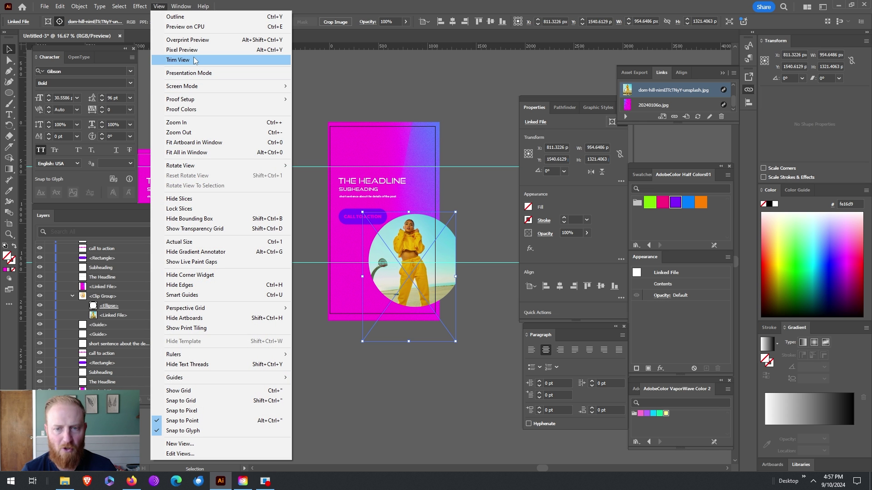
left_click(462, 186)
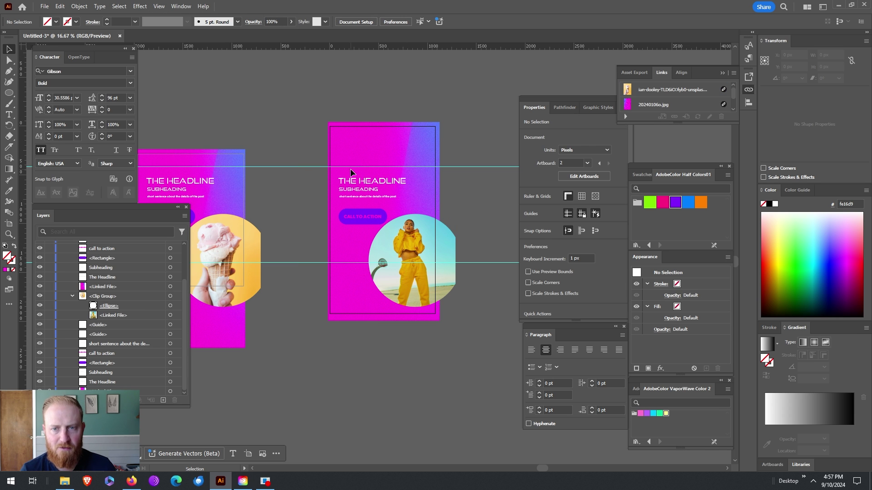
Step: Raise the headline, text and button, enable Trim View, and shift the photo circle slightly left
left_click_drag(356, 225, 370, 195)
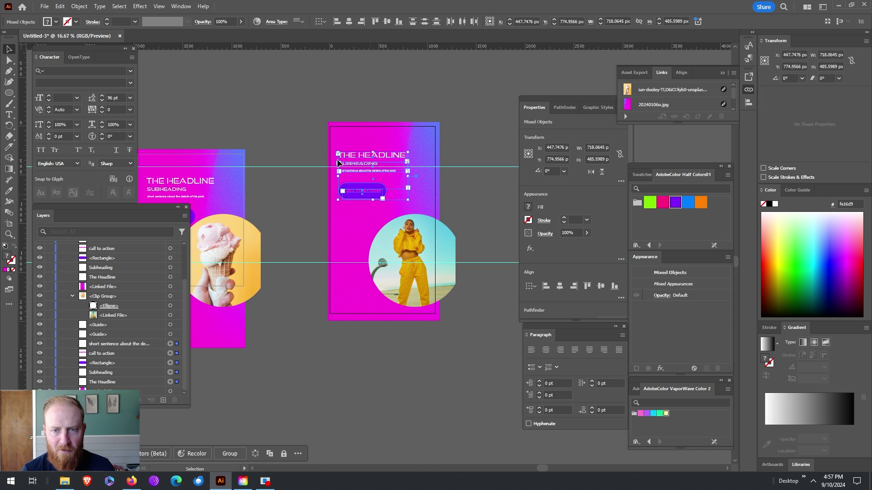
left_click(159, 6)
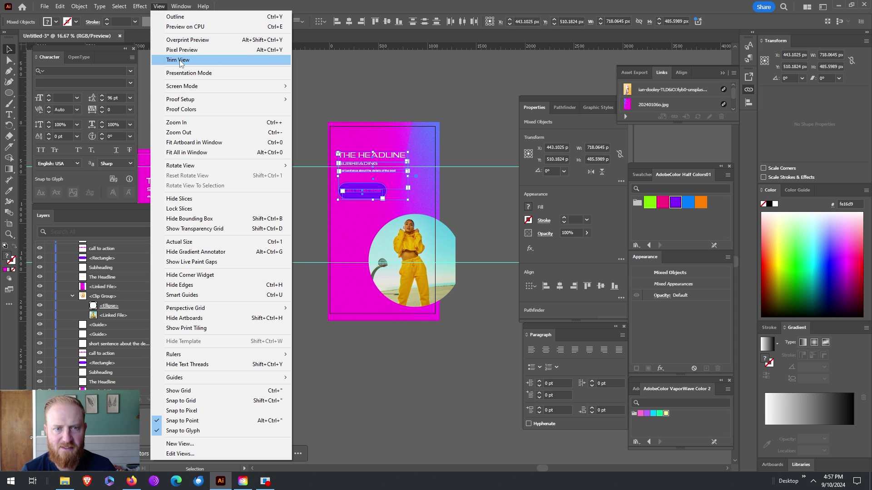
left_click(178, 60)
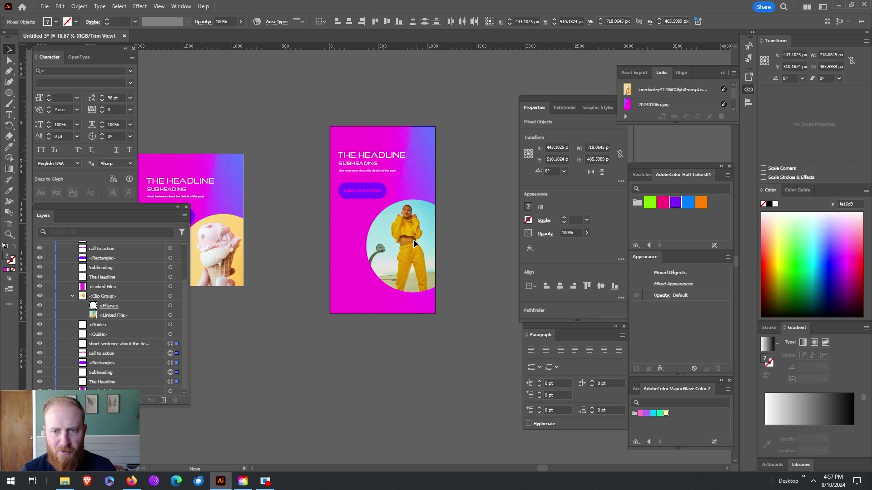
left_click_drag(414, 240, 407, 242)
Step: Toggle Trim View off and back on, then deselect to review the tall layout
left_click(158, 6)
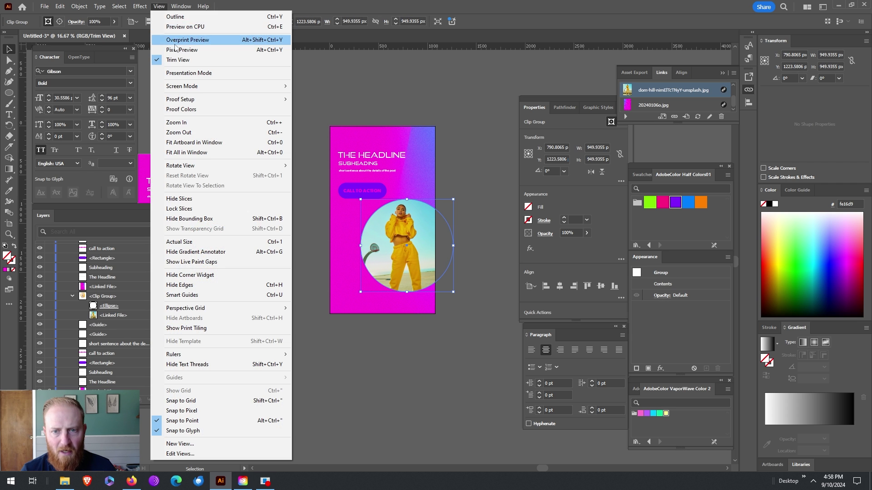
left_click(178, 60)
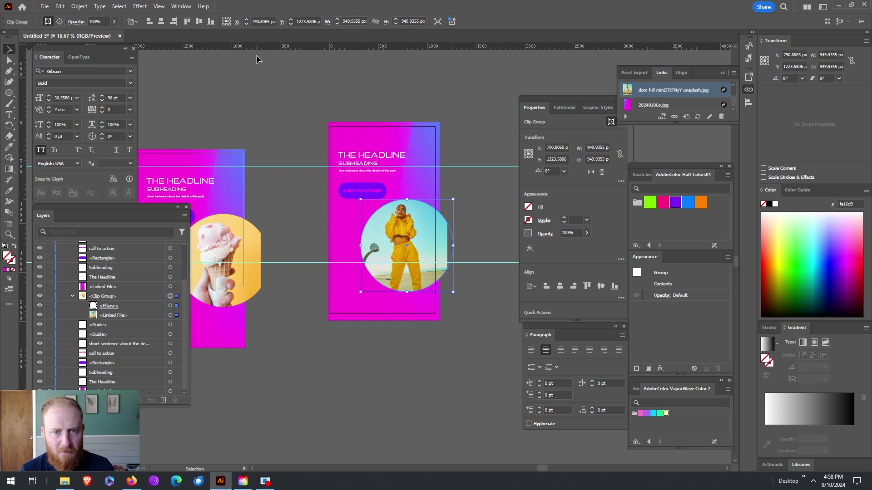
left_click(159, 6)
left_click(181, 60)
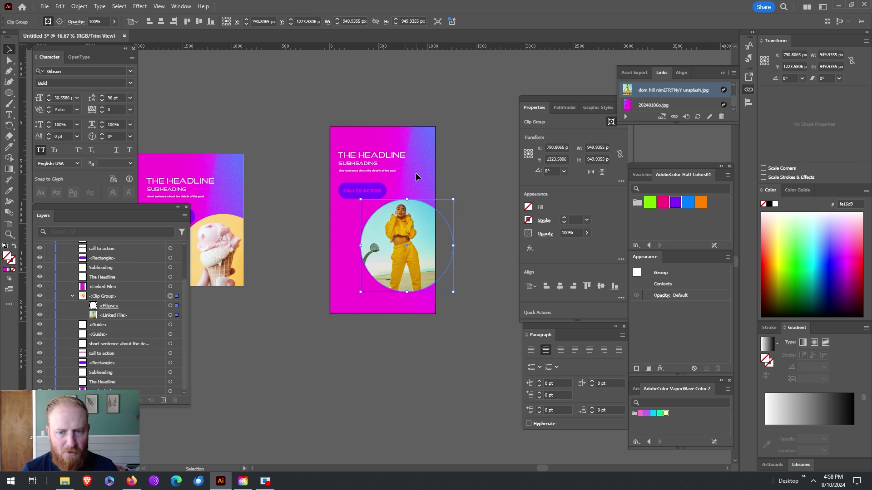
left_click(380, 97)
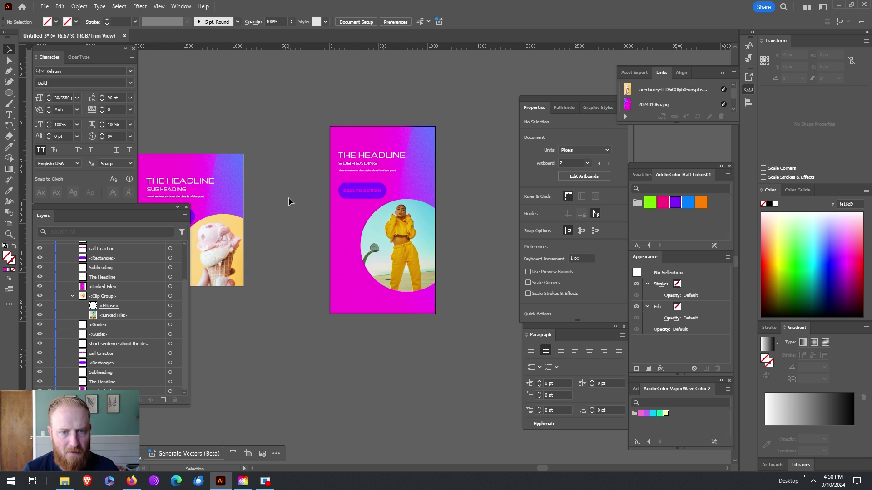
left_click_drag(546, 467, 533, 469)
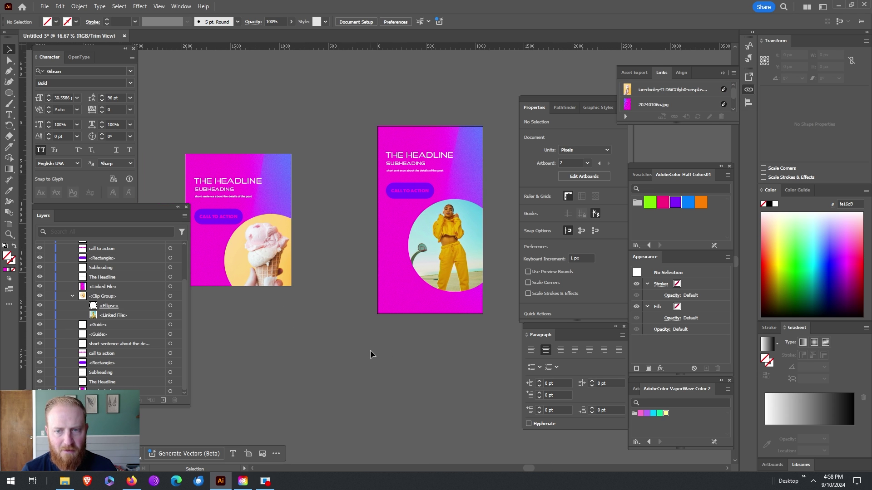
Step: Start Export As and create and open a new '_exports' folder
left_click(45, 6)
mouse_move(110, 213)
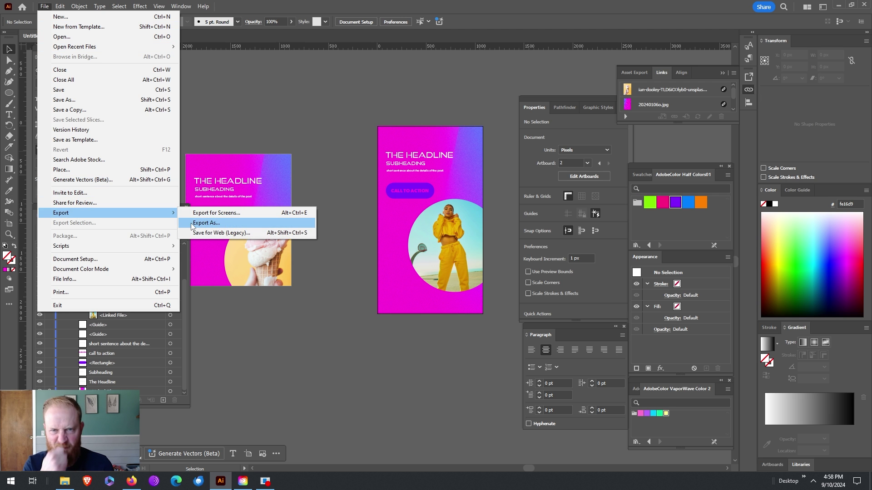
left_click(190, 223)
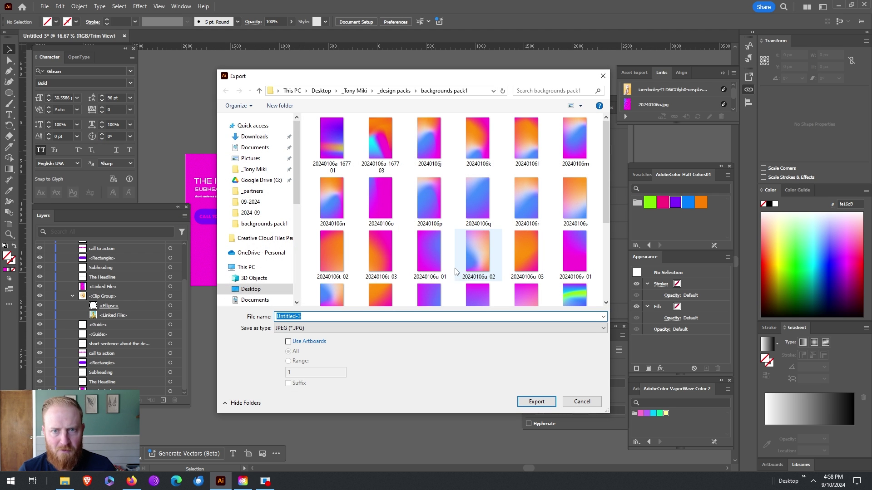
scroll(505, 202, "down", 3)
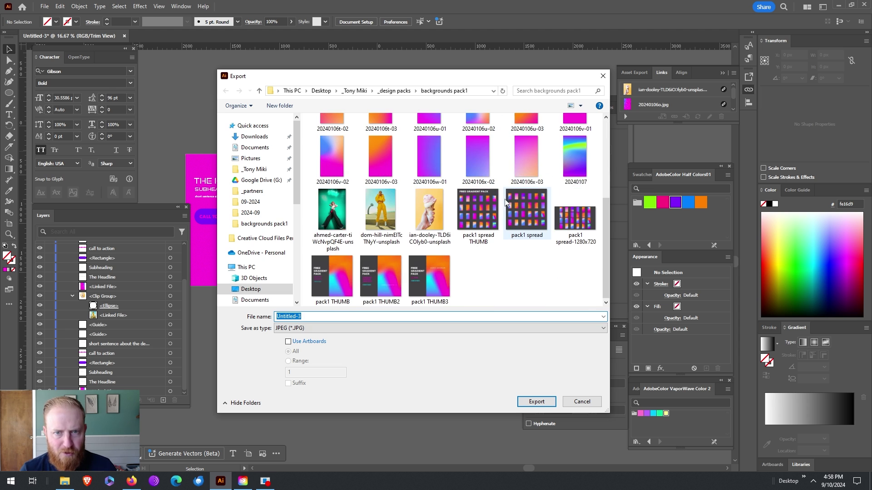
scroll(434, 254, "up", 5)
left_click(280, 105)
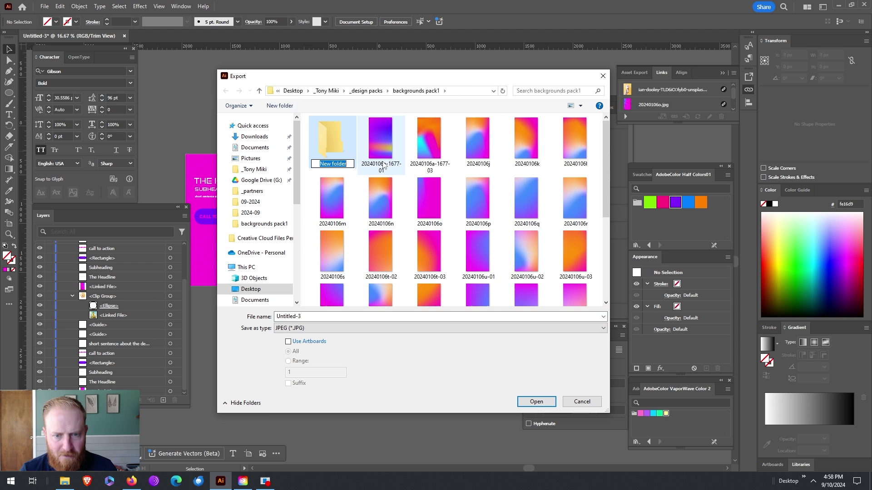
type("_ex")
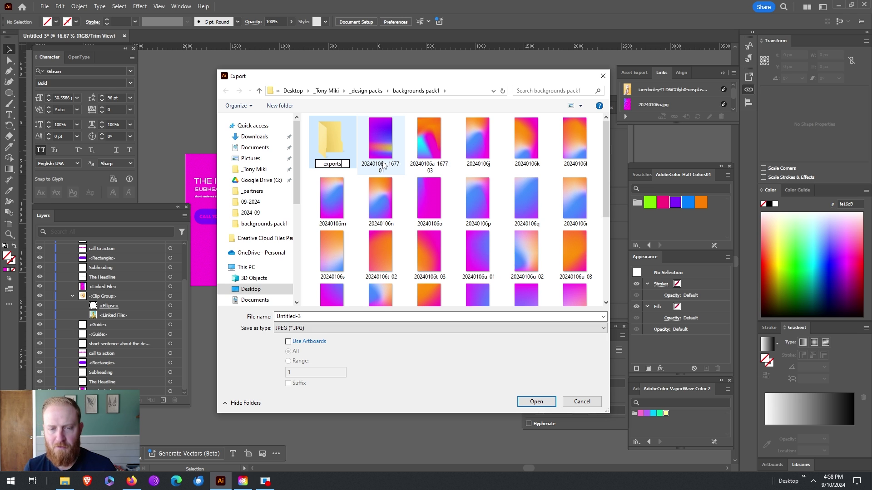
type("ports")
key("Return")
double_click(343, 137)
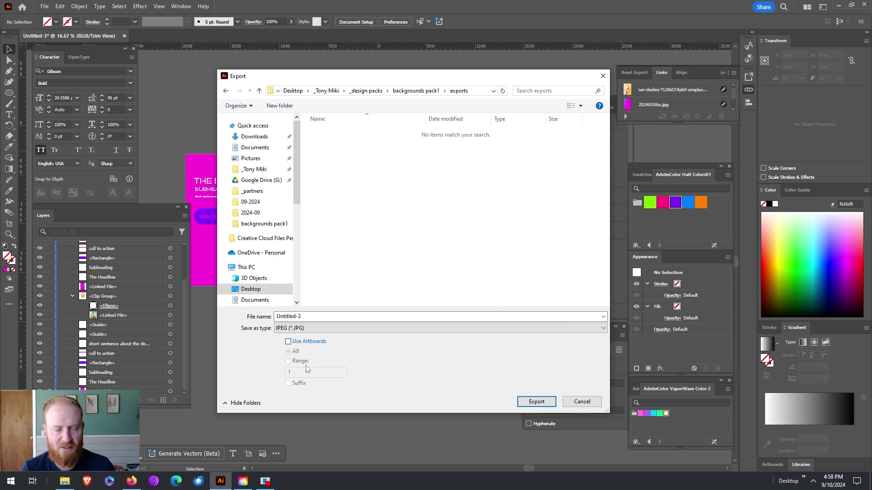
Step: Export both artboards as ad01 JPEGs with Art Optimized anti-aliasing
left_click(281, 317)
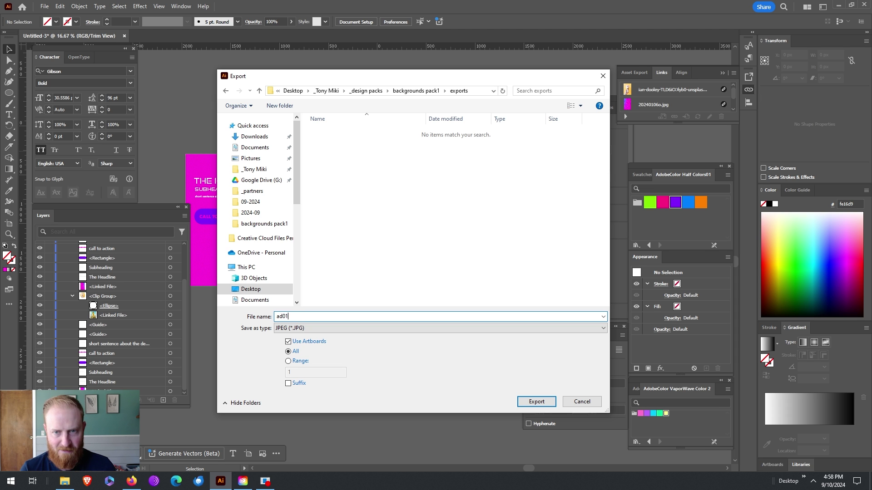
left_click(526, 401)
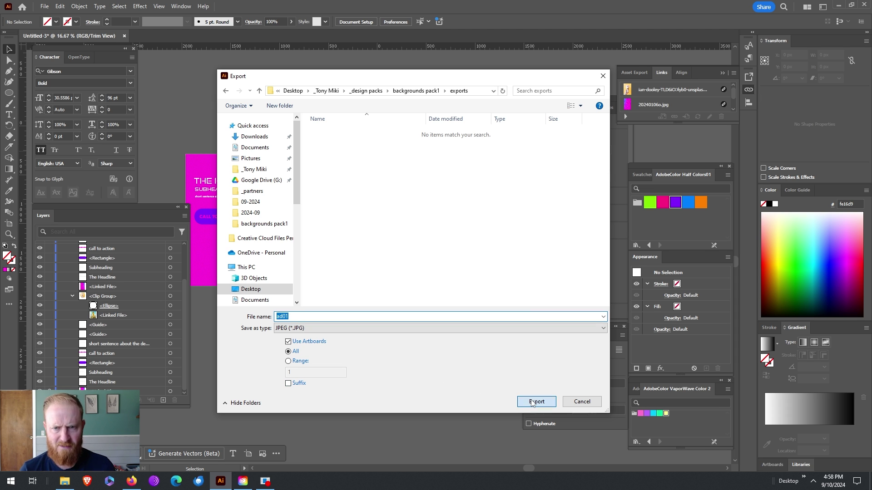
left_click(403, 222)
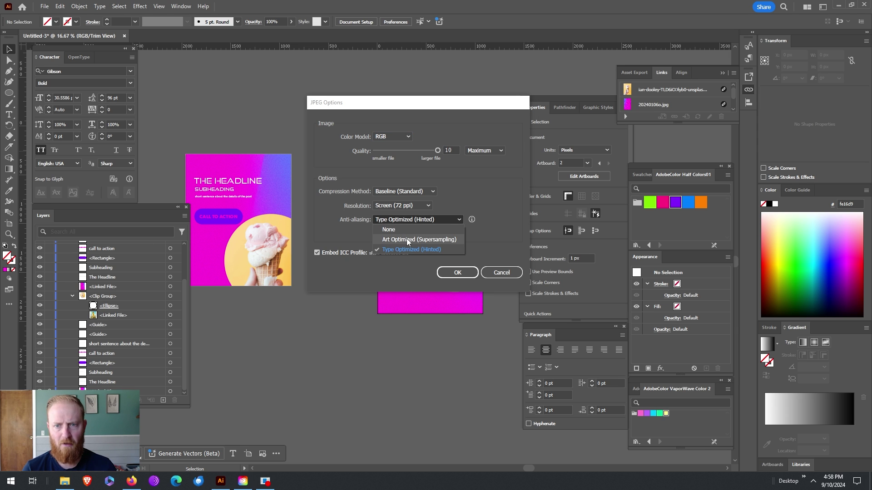
left_click(407, 240)
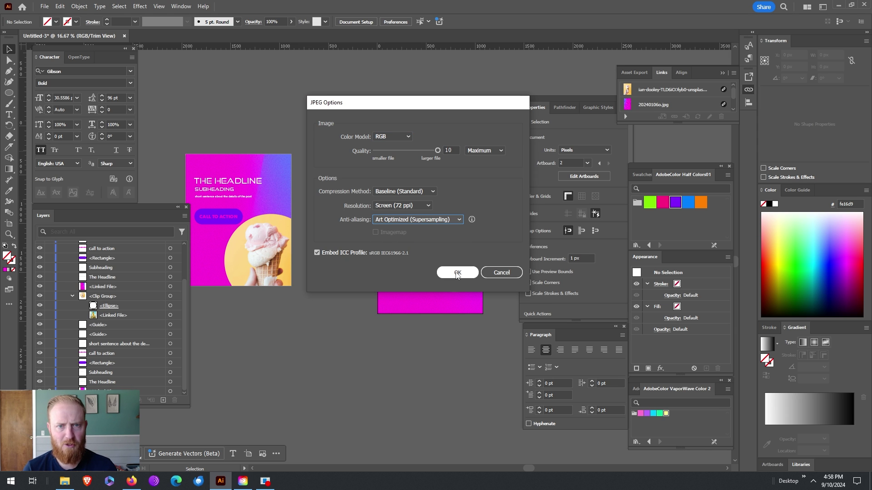
left_click(457, 273)
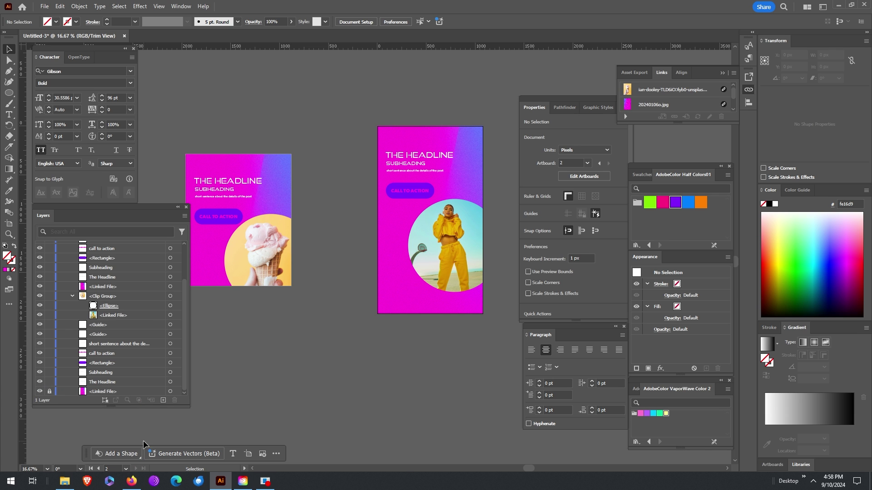
left_click(64, 481)
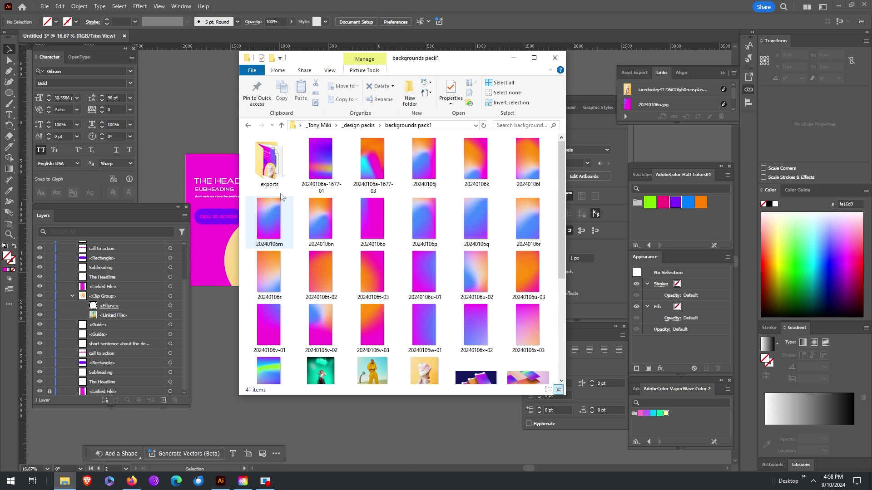
Step: Open ad01-01.jpg in Photos from the exports folder, close it, then open ad01-02.jpg
double_click(269, 165)
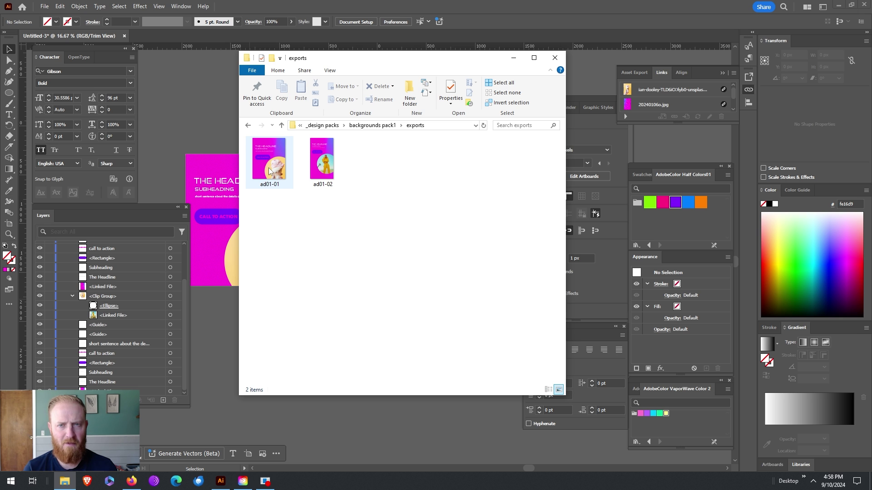
double_click(268, 168)
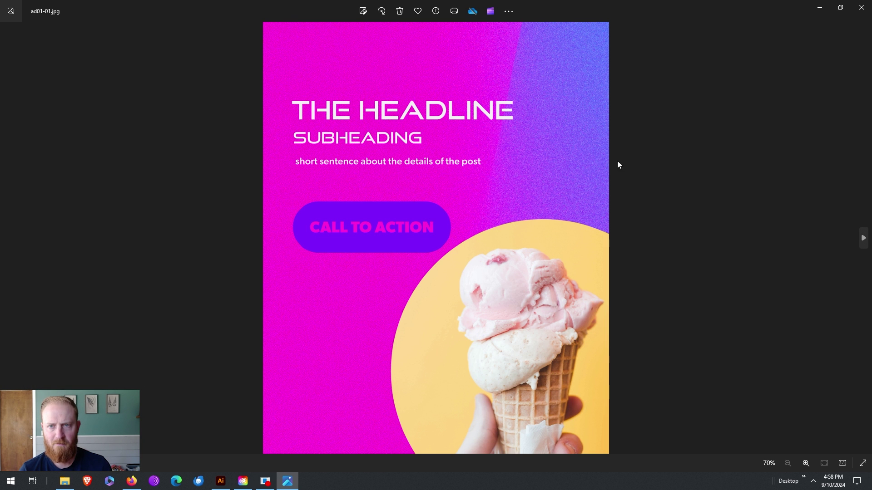
left_click(861, 7)
left_click(338, 172)
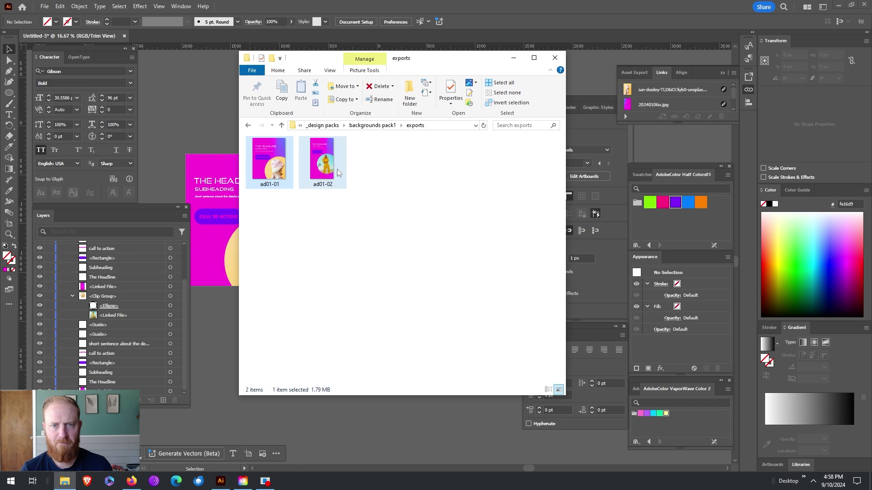
key("Return")
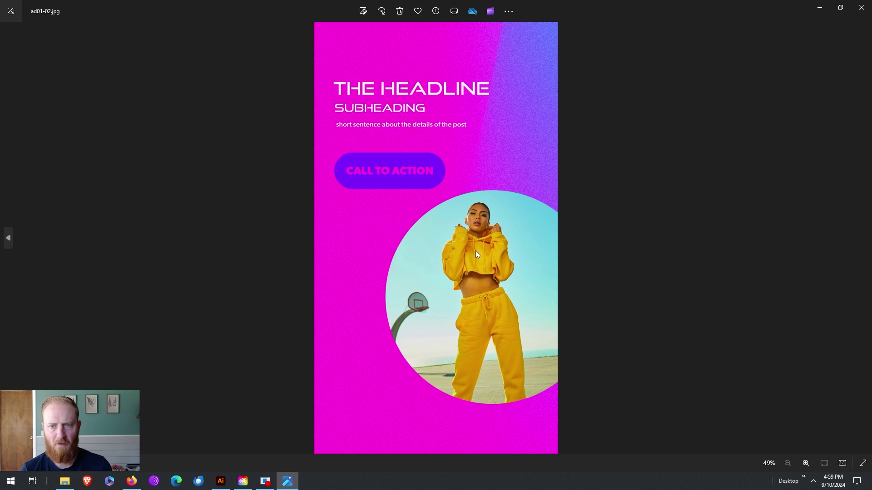